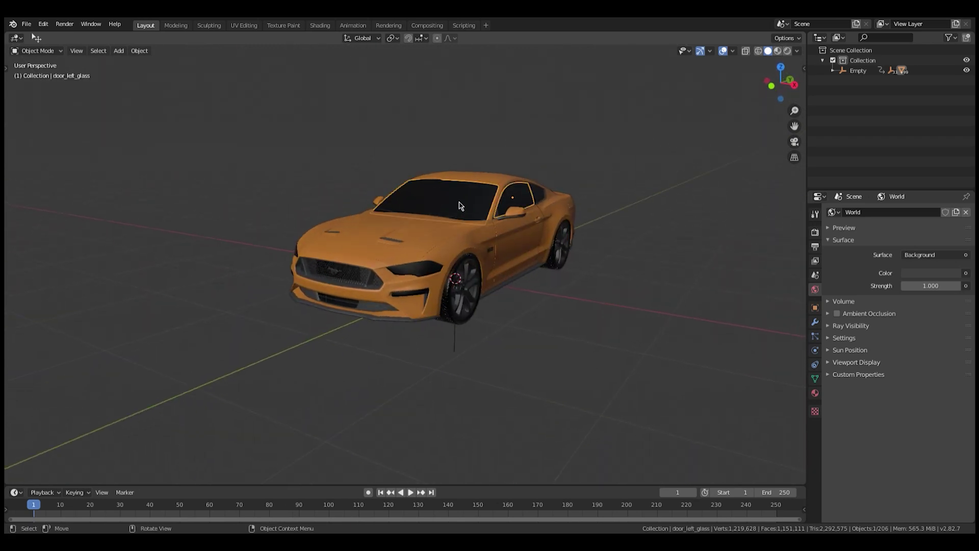
# Orbit around the orange Mustang, save the scene as Tutorial.blend and deselect everything.
pyautogui.moveTo(530, 198); pyautogui.dragTo(488, 223, button='middle')
pyautogui.hotkey('alt', 'a')
pyautogui.moveTo(445, 277); pyautogui.dragTo(432, 250, button='middle')
pyautogui.hotkey('ctrl', 's')
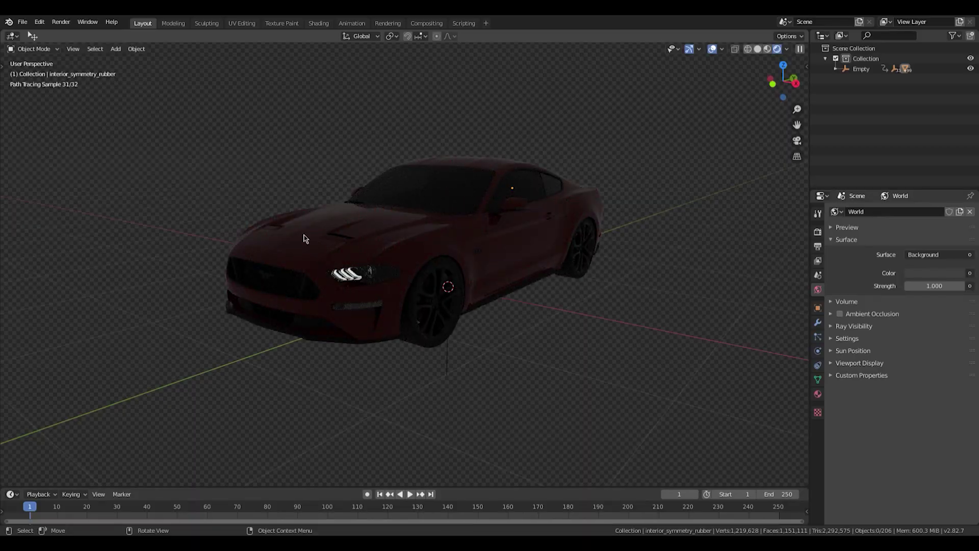
pyautogui.moveTo(437, 175); pyautogui.dragTo(404, 234, button='middle')
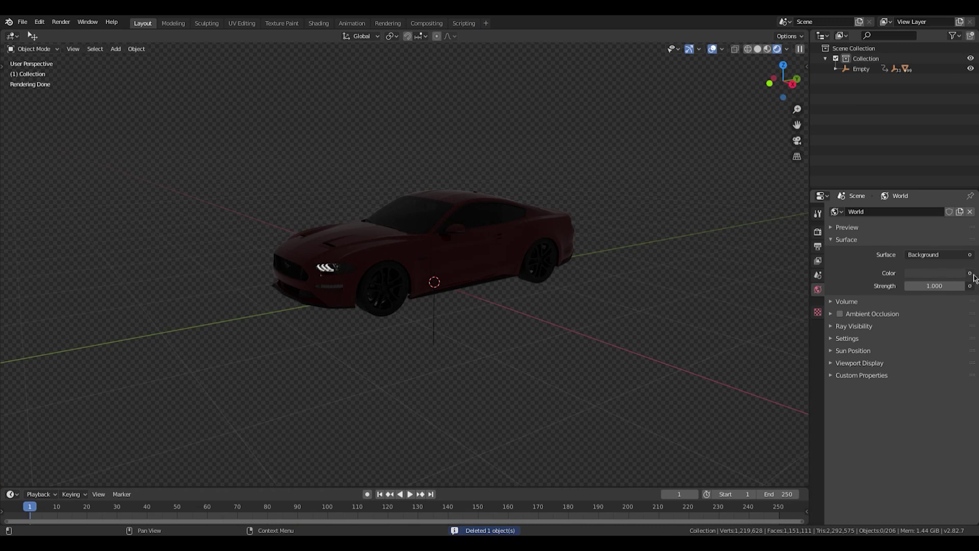
# Light the world with an Environment Texture HDRI, show Render settings, and orbit the red car.
pyautogui.click(970, 274)
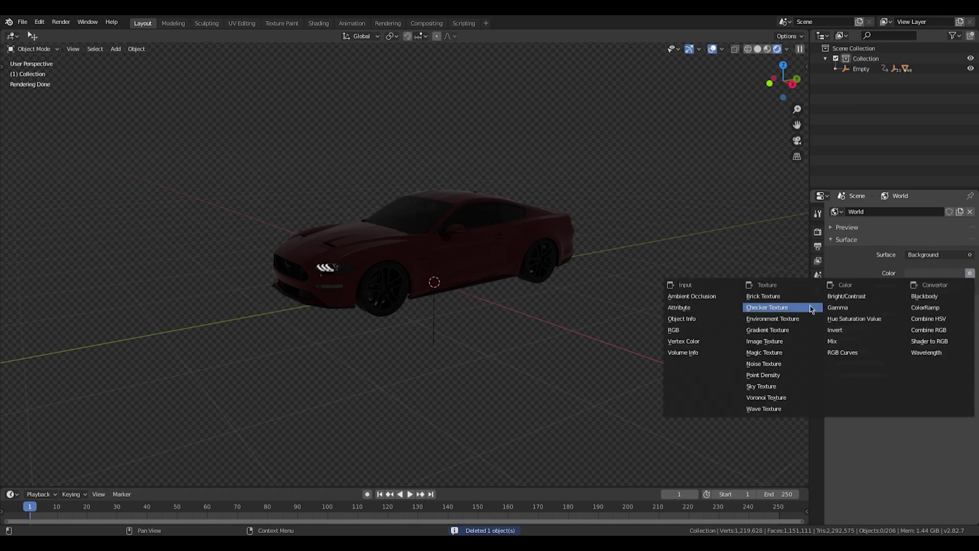
pyautogui.click(799, 319)
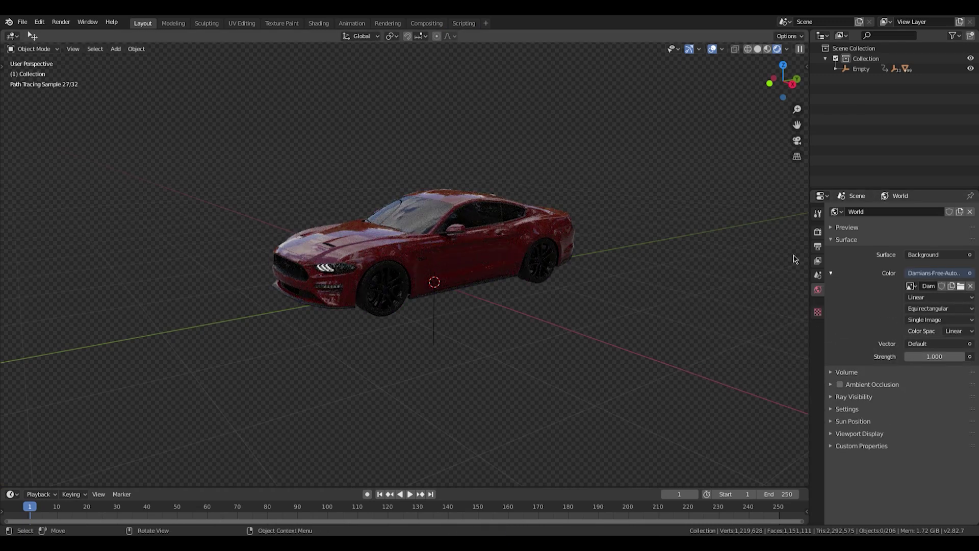
pyautogui.click(818, 232)
pyautogui.moveTo(510, 280); pyautogui.dragTo(533, 310, button='middle')
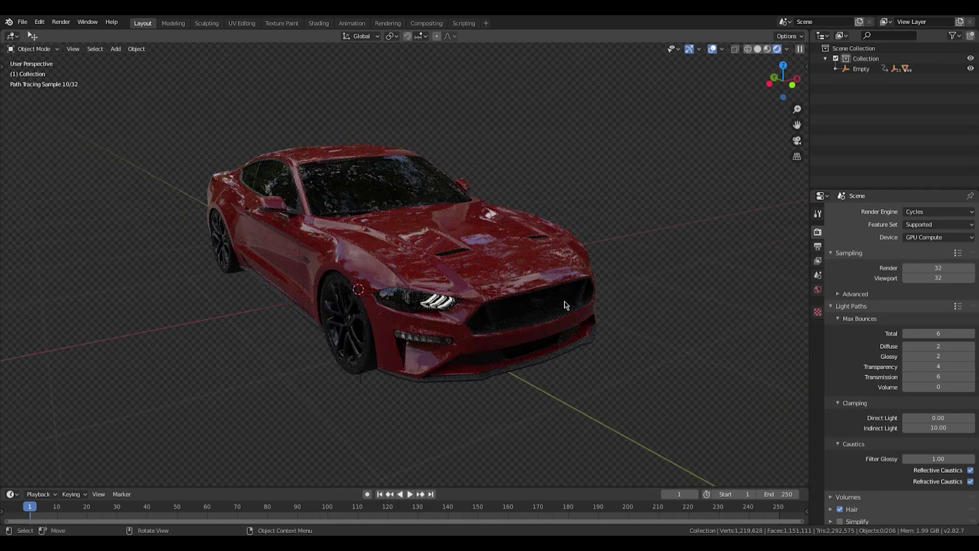
pyautogui.moveTo(612, 285); pyautogui.dragTo(556, 294, button='middle')
pyautogui.moveTo(734, 265); pyautogui.dragTo(637, 269, button='middle')
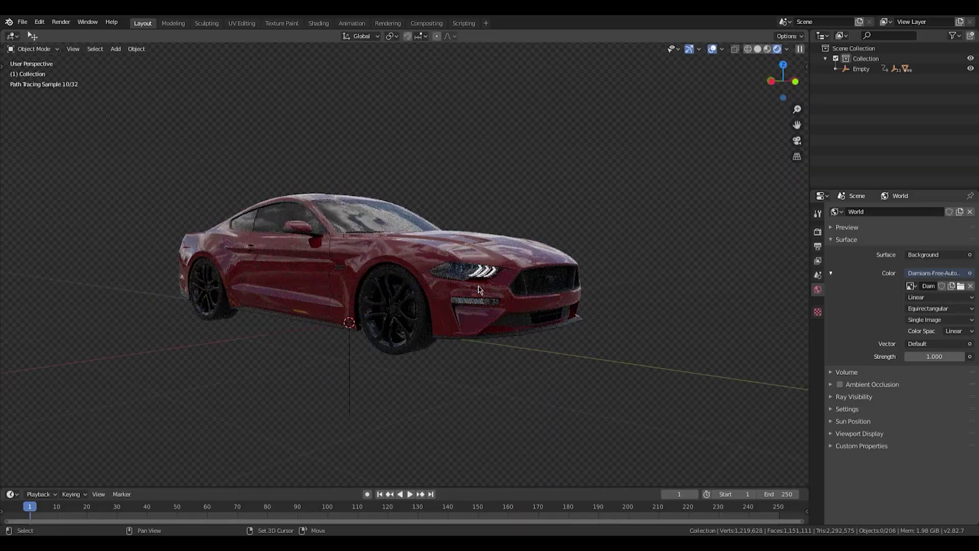
# Add a ground plane scaled to about 2.222 and expand its Visibility panel in Object properties.
pyautogui.hotkey('shift', 'a')
pyautogui.moveTo(429, 171)
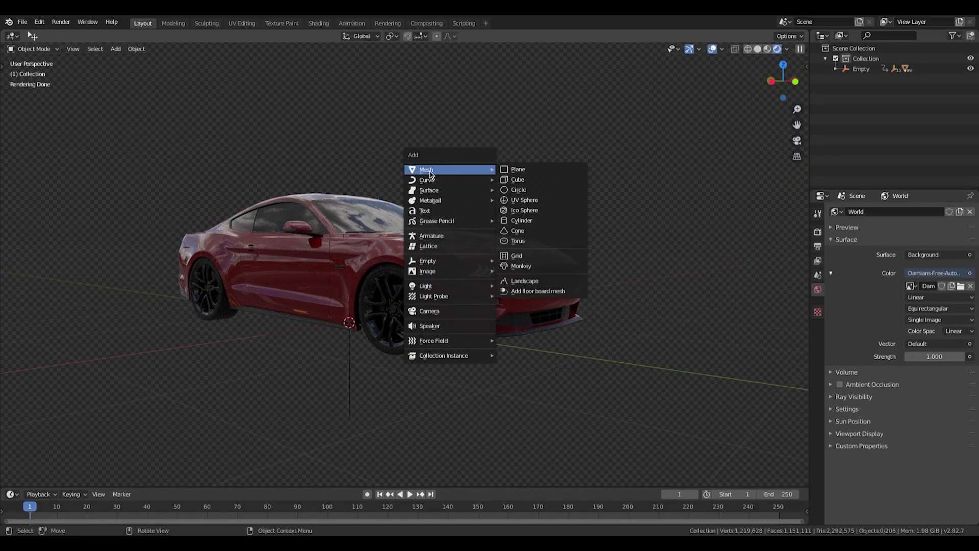
pyautogui.click(543, 168)
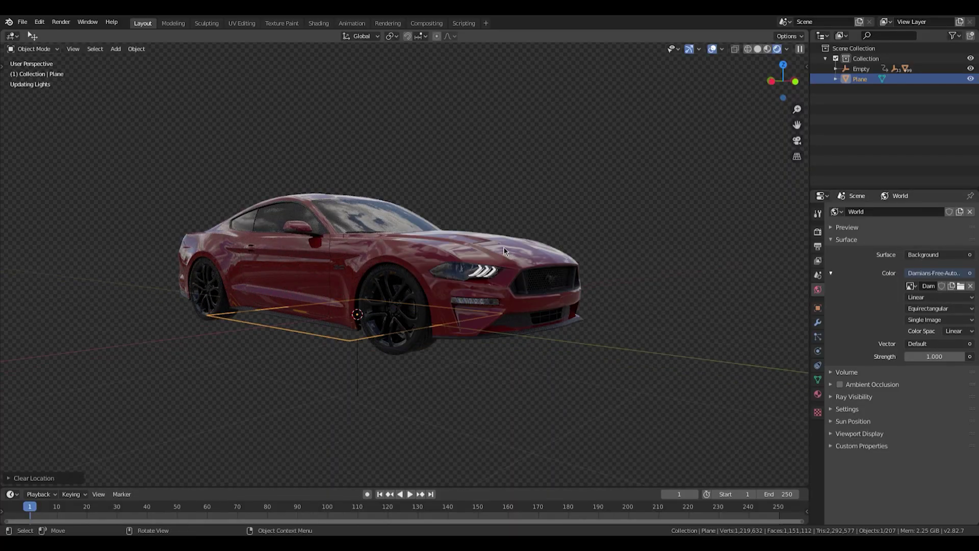
pyautogui.click(654, 271)
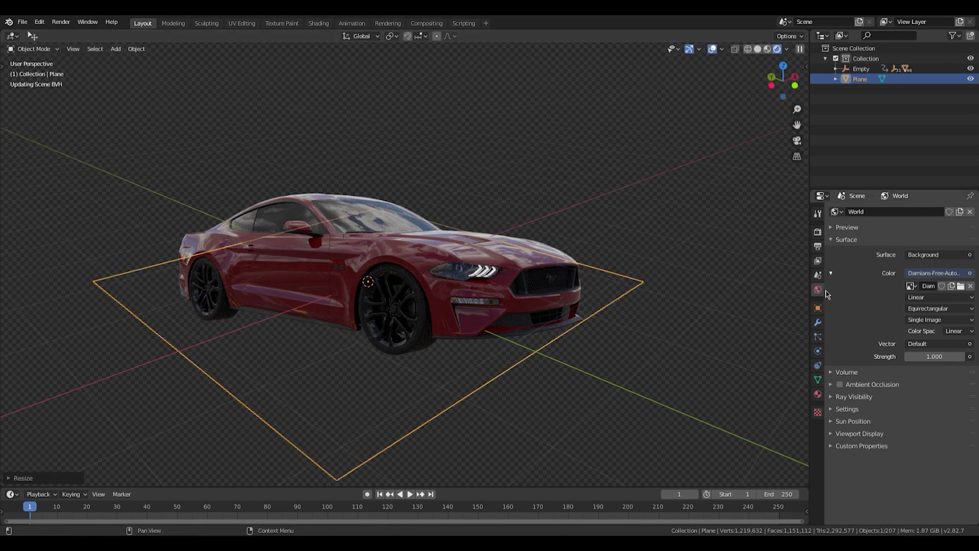
pyautogui.click(818, 308)
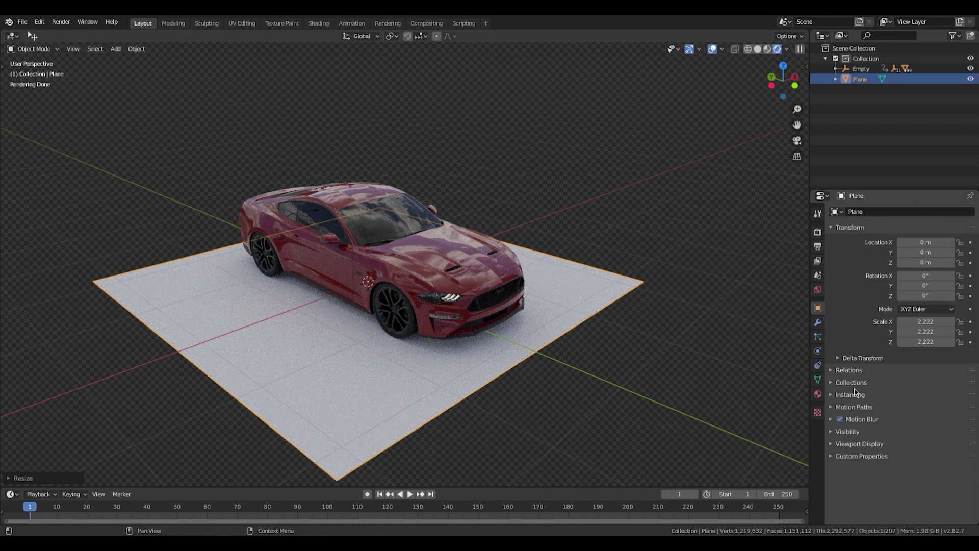
pyautogui.click(848, 431)
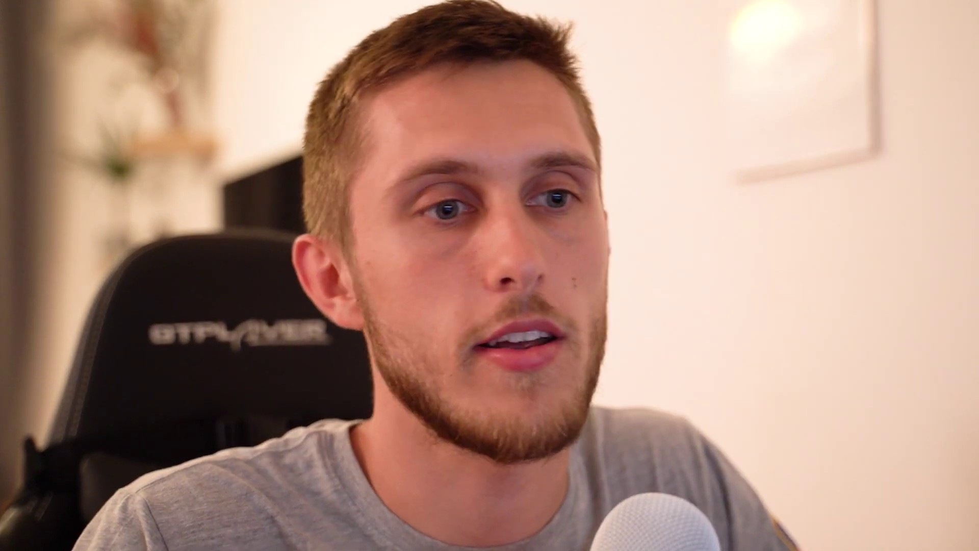
# Uncheck Film Transparent in Render properties so the street HDRI shows, then deselect the plane.
pyautogui.click(817, 232)
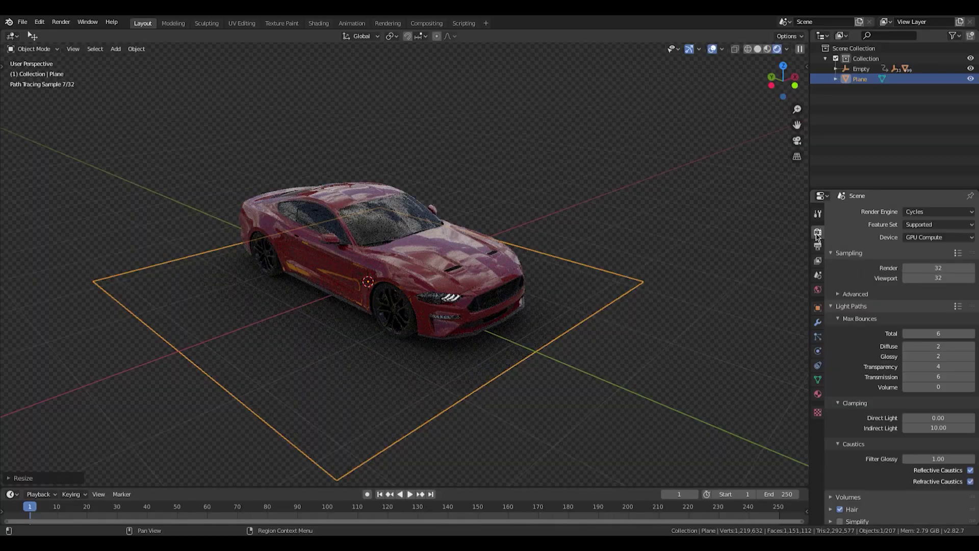
pyautogui.scroll(-5, 848, 484)
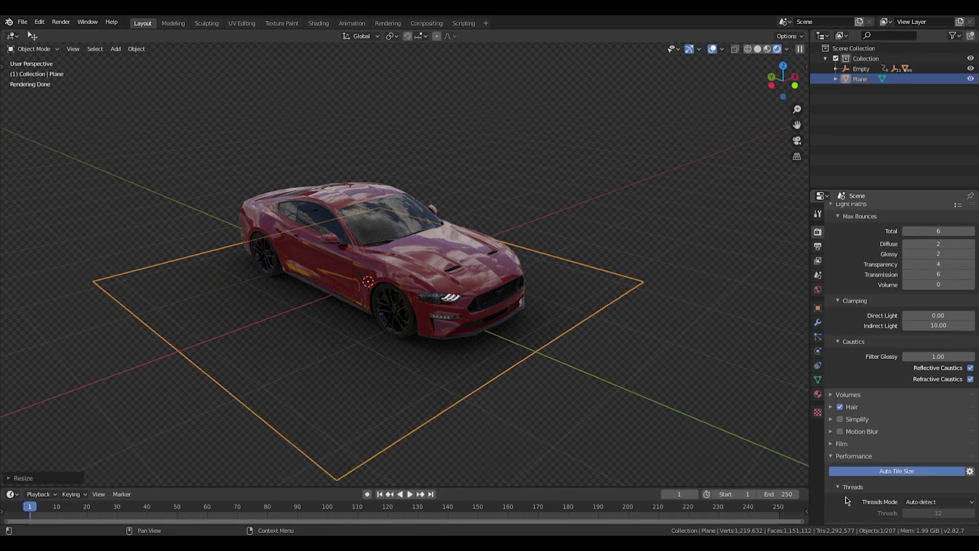
pyautogui.click(847, 516)
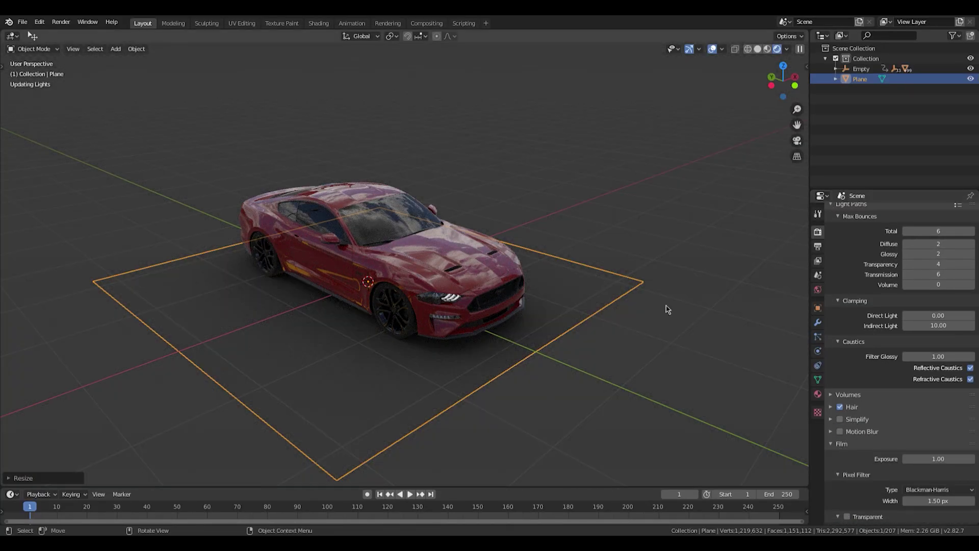
pyautogui.moveTo(657, 301); pyautogui.dragTo(478, 340, button='middle')
pyautogui.click(478, 341)
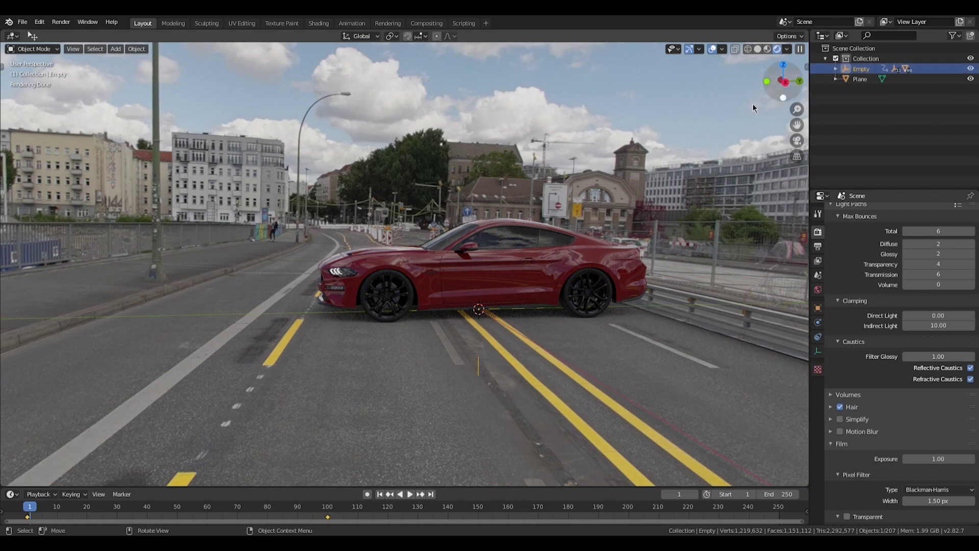
# Rotate the car's Empty 90° about Z so the Mustang lines up with the road.
pyautogui.press('Return')
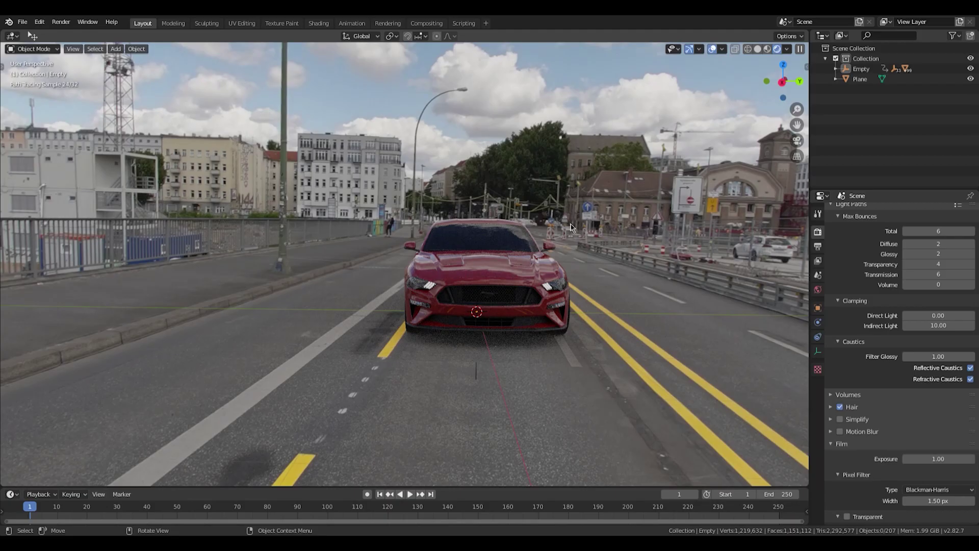
pyautogui.moveTo(571, 224); pyautogui.dragTo(384, 241, button='middle')
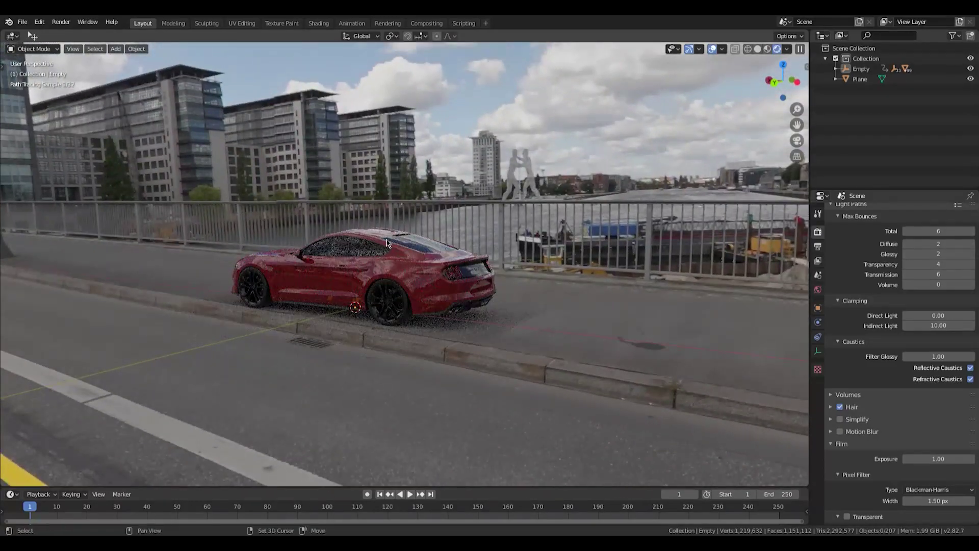
# Orbit around the car and bring up the active object's properties.
pyautogui.moveTo(586, 272); pyautogui.dragTo(389, 241, button='middle')
pyautogui.click(818, 308)
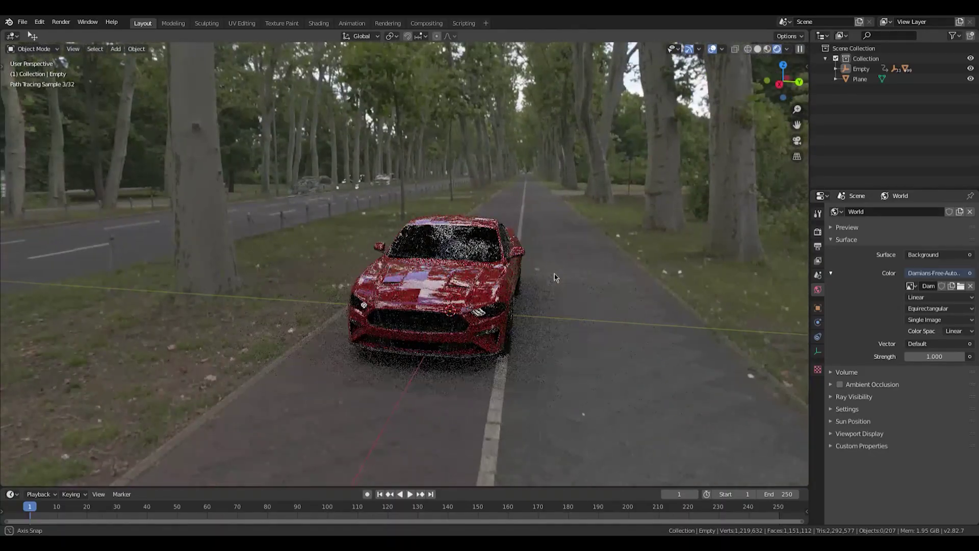
pyautogui.moveTo(556, 278); pyautogui.dragTo(403, 238, button='middle')
pyautogui.moveTo(377, 290); pyautogui.dragTo(301, 287, button='middle')
# Open the HDRi Maker tab in the N sidebar and switch the viewport to Solid shading.
pyautogui.press('n')
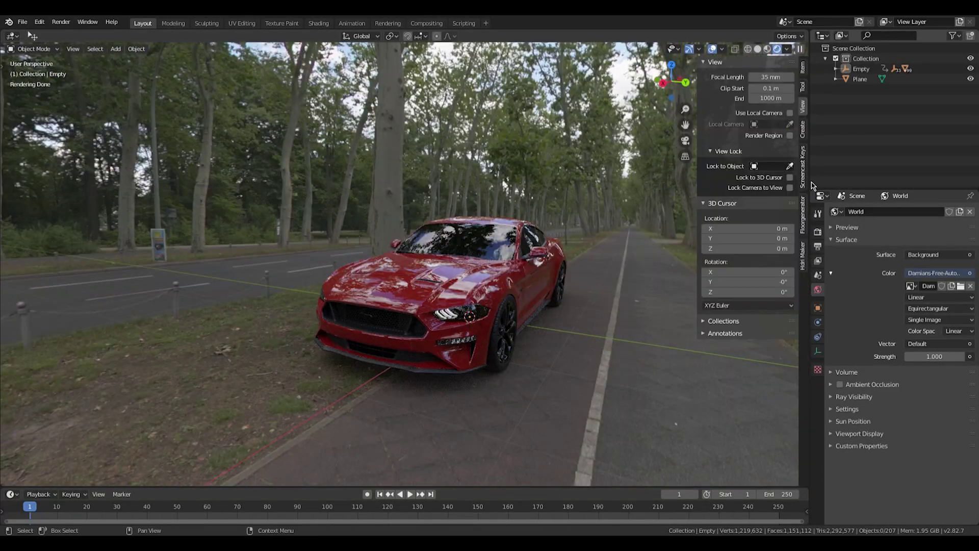
pyautogui.click(805, 263)
pyautogui.moveTo(409, 216); pyautogui.dragTo(383, 218, button='middle')
pyautogui.click(462, 215)
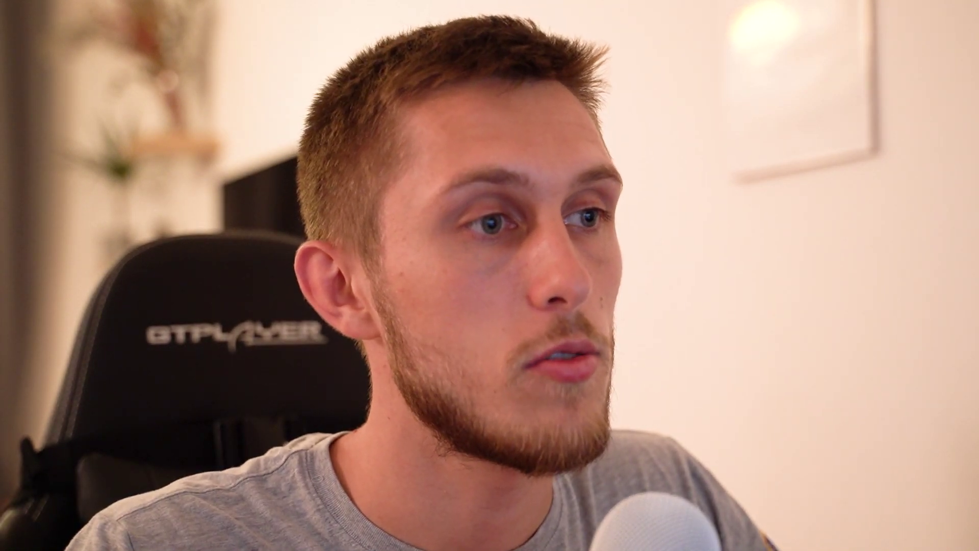
pyautogui.click(743, 90)
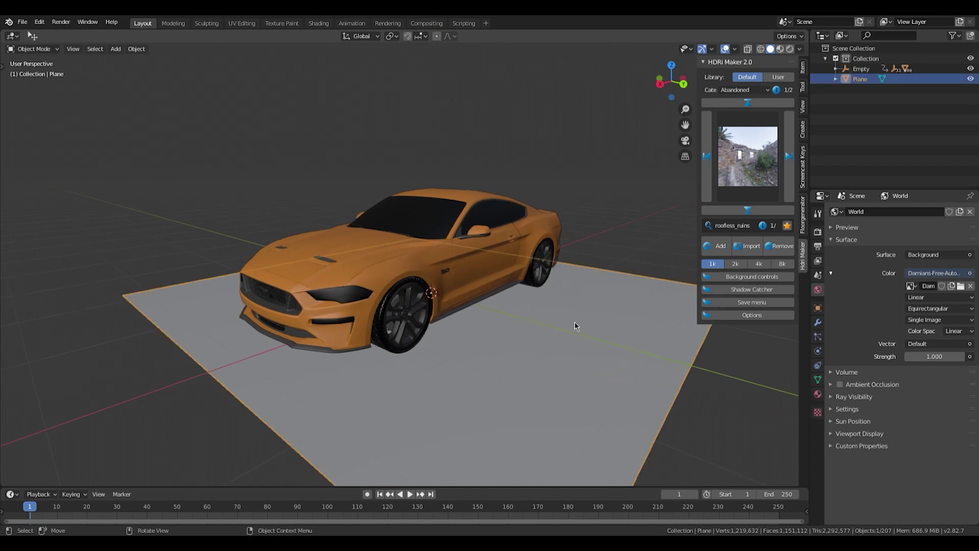
# Delete the ground plane and remove the environment image from the world Color.
pyautogui.press('Delete')
pyautogui.moveTo(457, 286); pyautogui.dragTo(607, 290, button='middle')
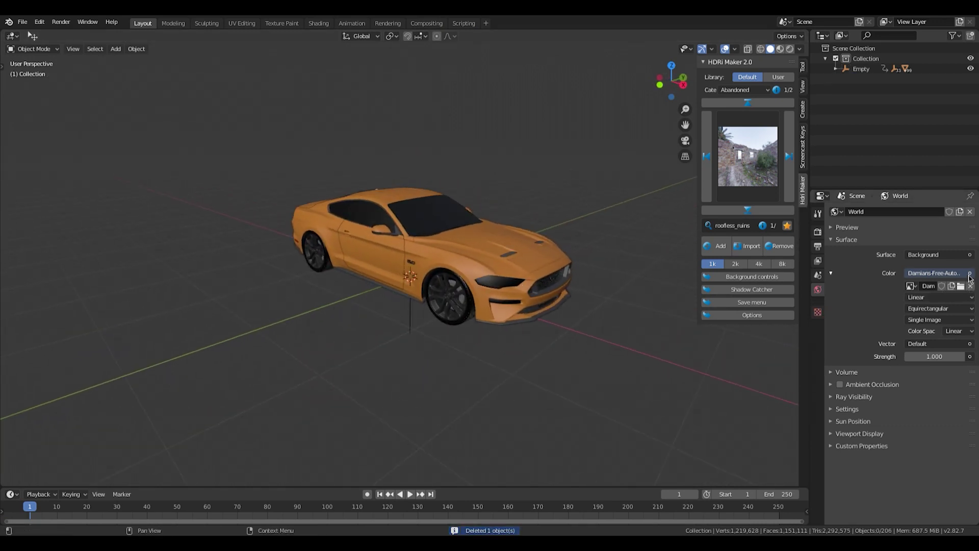
pyautogui.click(969, 274)
pyautogui.click(946, 300)
pyautogui.moveTo(690, 288); pyautogui.dragTo(551, 268, button='middle')
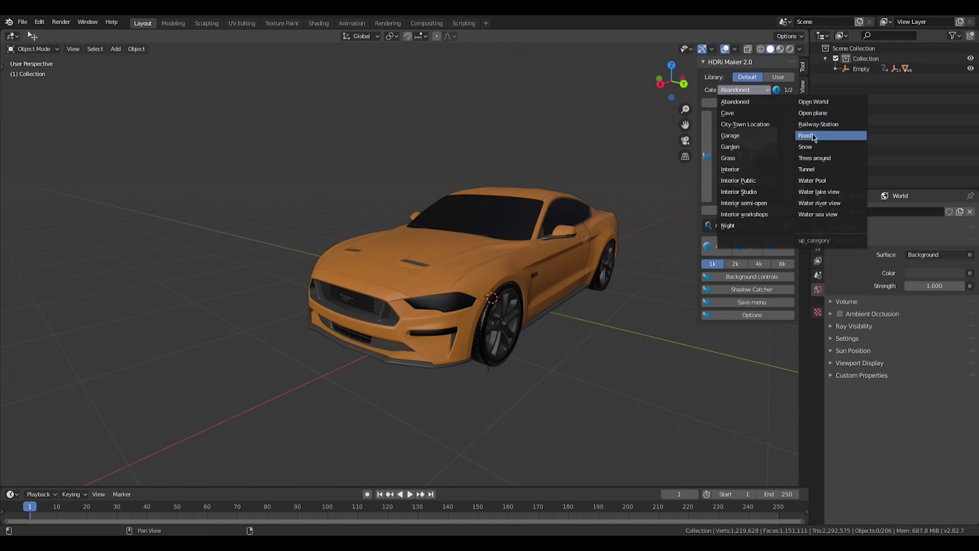
# In HDRi Maker, choose the Road category and pick rural_winter_roadside.
pyautogui.click(813, 136)
pyautogui.click(752, 158)
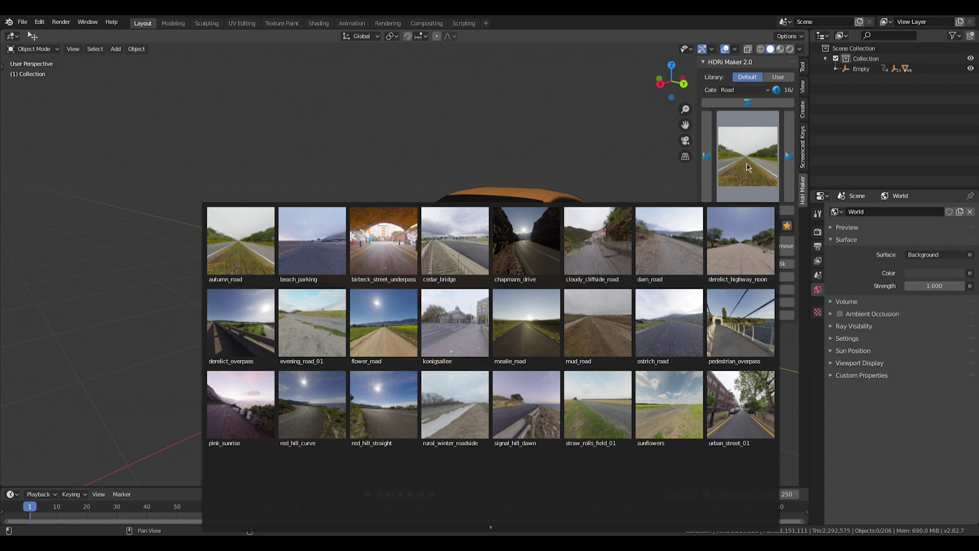
pyautogui.click(460, 401)
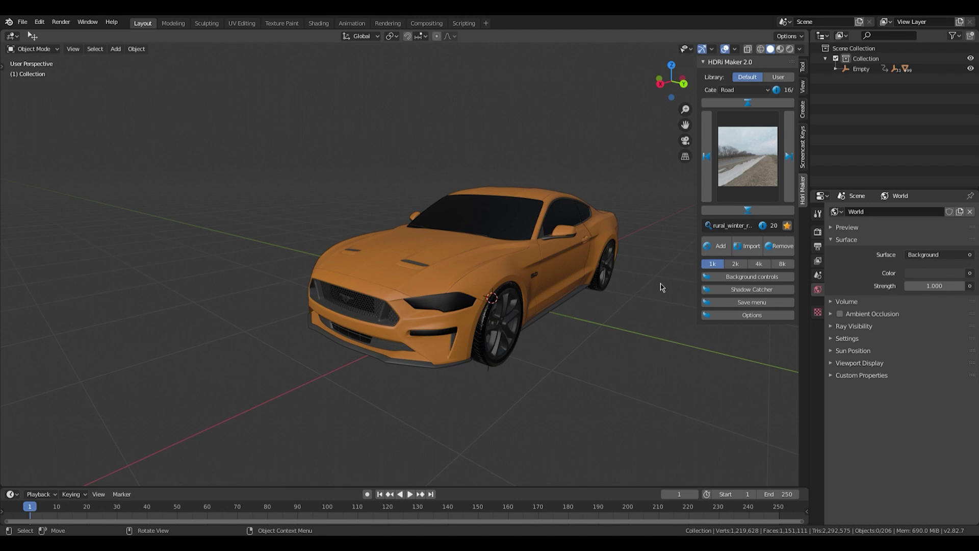
# Apply rural_winter_roadside as the world background and view the car side-on in Rendered shading.
pyautogui.click(718, 247)
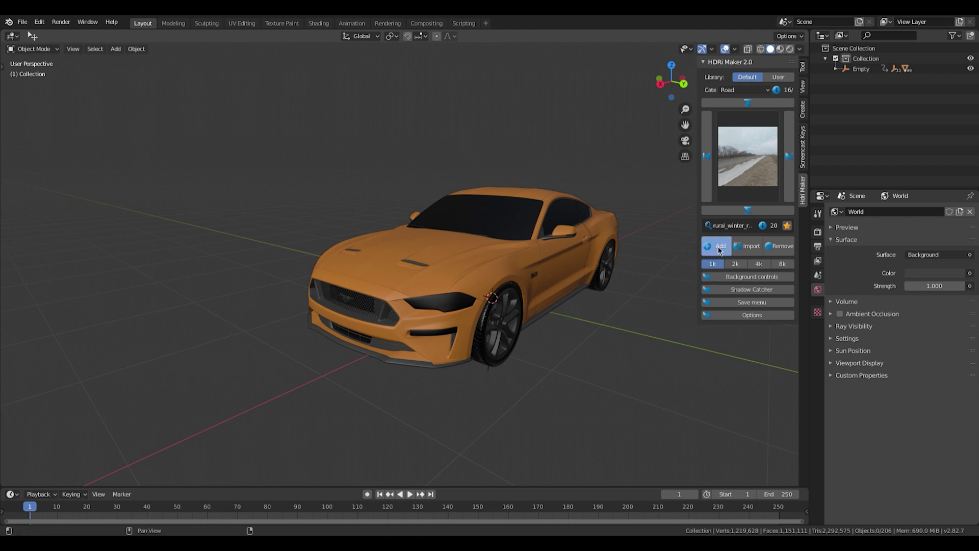
pyautogui.scroll(-4, 559, 273)
pyautogui.moveTo(558, 273); pyautogui.dragTo(534, 271, button='middle')
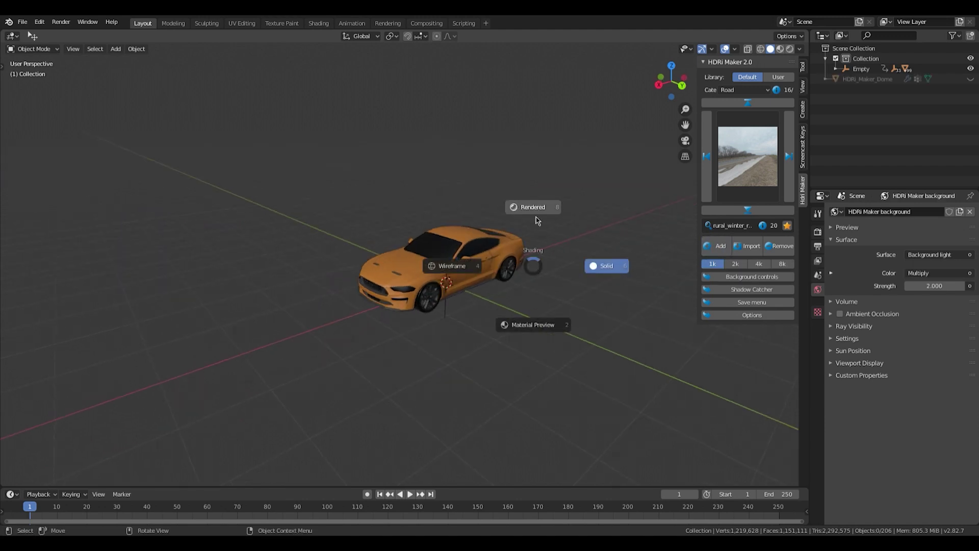
pyautogui.click(537, 209)
pyautogui.moveTo(537, 209); pyautogui.dragTo(423, 204, button='middle')
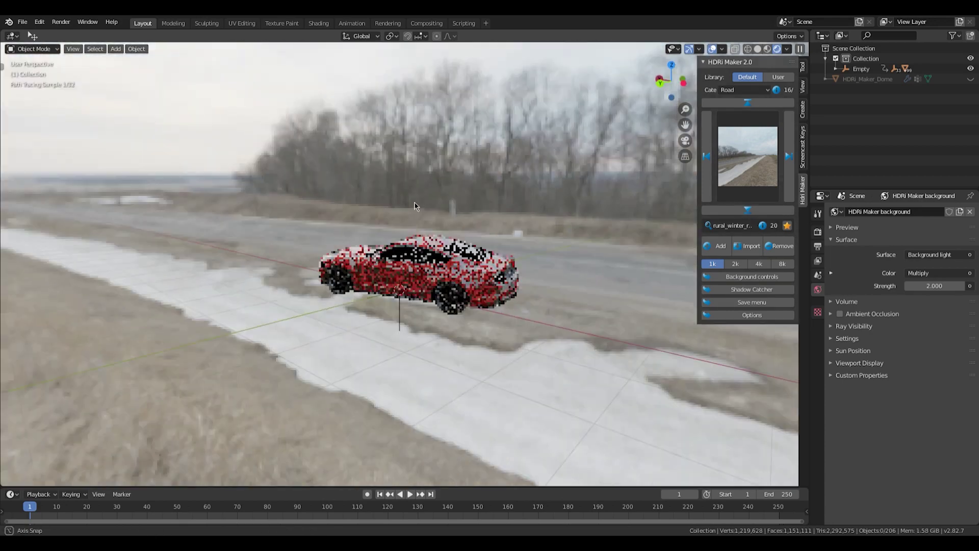
pyautogui.moveTo(503, 221); pyautogui.dragTo(528, 252, button='middle')
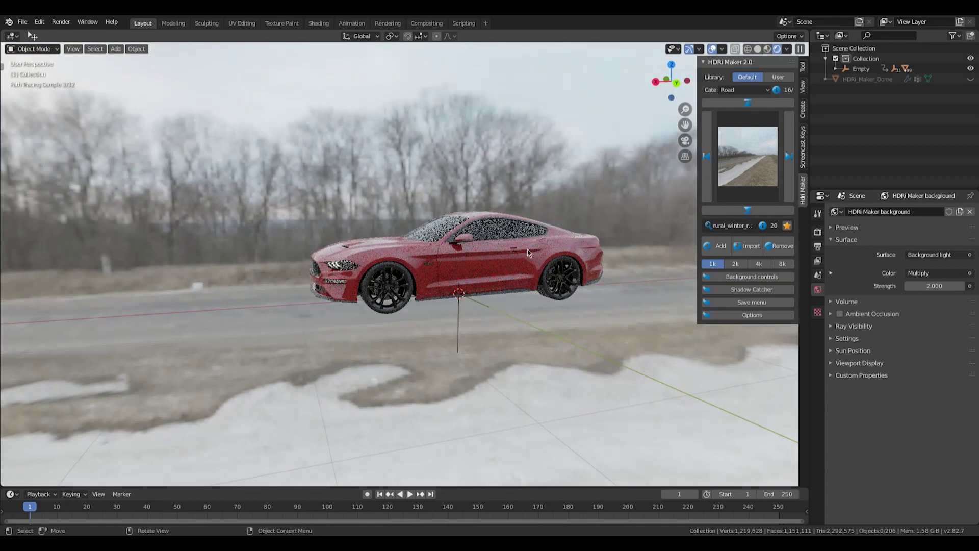
# Expand HDRi Maker's Background controls and widen the sidebar so labels show fully.
pyautogui.click(773, 277)
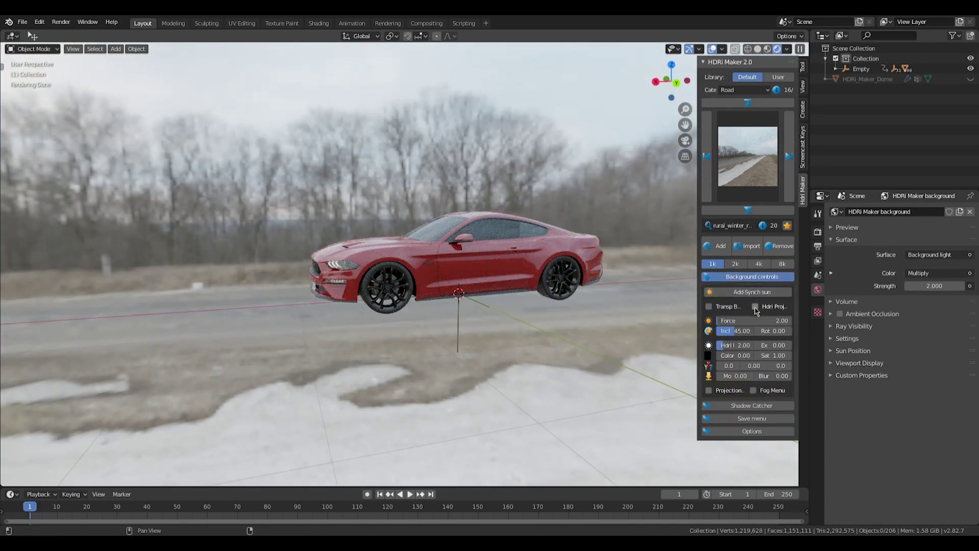
pyautogui.moveTo(698, 313); pyautogui.dragTo(648, 314)
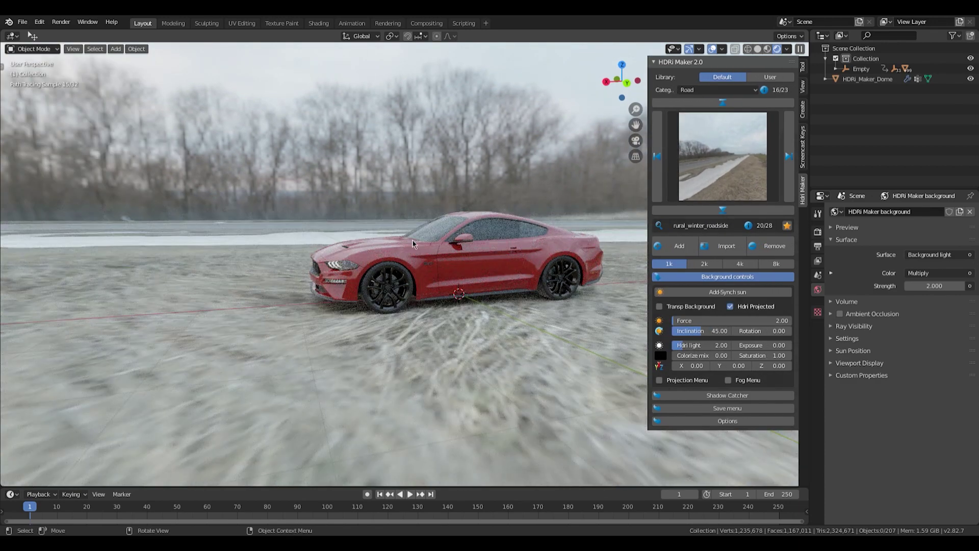
pyautogui.moveTo(409, 243); pyautogui.dragTo(469, 260, button='middle')
# Switch to Solid shading and zoom and orbit to inspect the flattened ground dome.
pyautogui.press('z')
pyautogui.click(546, 258)
pyautogui.scroll(-5, 522, 291)
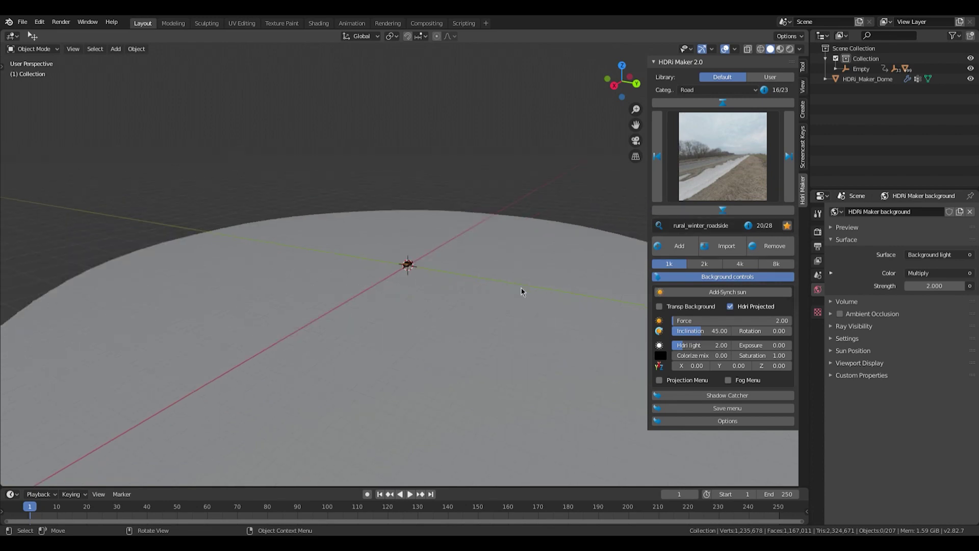
pyautogui.scroll(-10, 510, 281)
pyautogui.scroll(8, 490, 268)
pyautogui.moveTo(489, 268); pyautogui.dragTo(469, 267, button='middle')
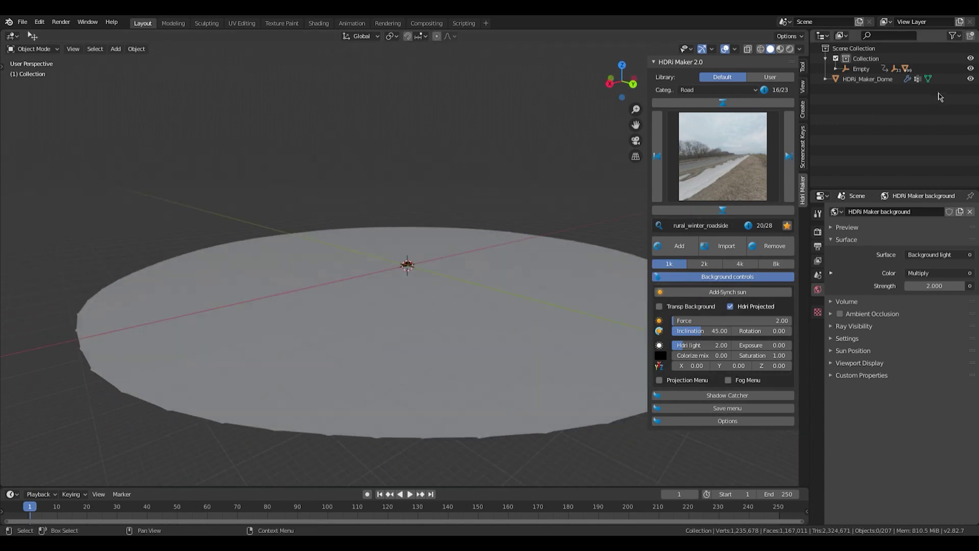
pyautogui.scroll(8, 451, 270)
# Return to Rendered shading and zoom in on the red car on the winter road.
pyautogui.press('z')
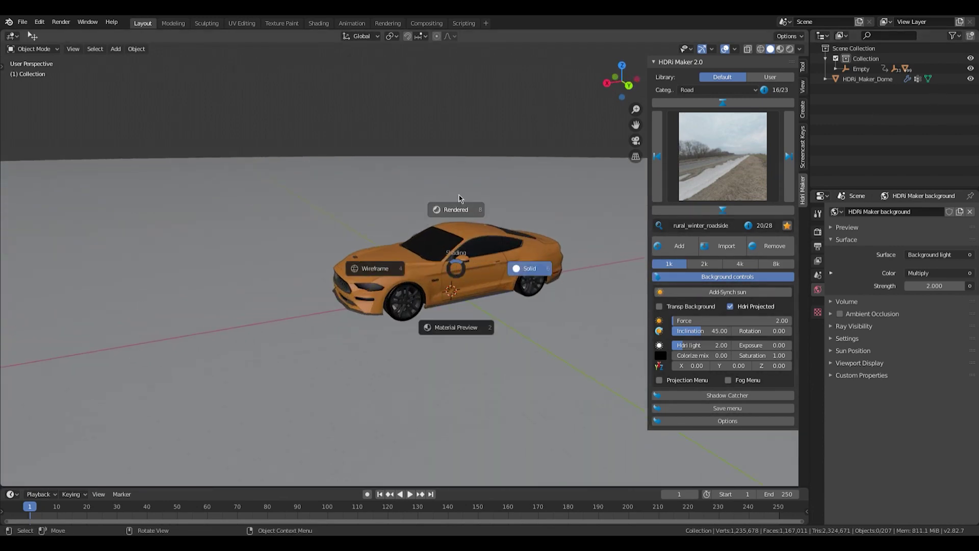
pyautogui.click(459, 198)
pyautogui.moveTo(459, 197); pyautogui.dragTo(449, 250, button='middle')
pyautogui.scroll(-5, 496, 242)
pyautogui.scroll(2, 438, 246)
pyautogui.scroll(4, 452, 253)
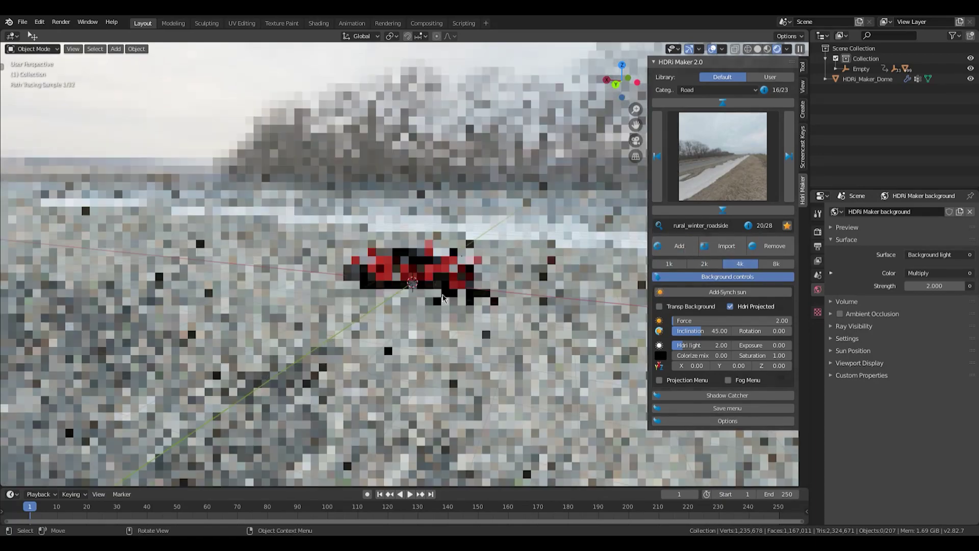
pyautogui.moveTo(602, 322); pyautogui.dragTo(613, 331, button='middle')
pyautogui.scroll(4, 613, 331)
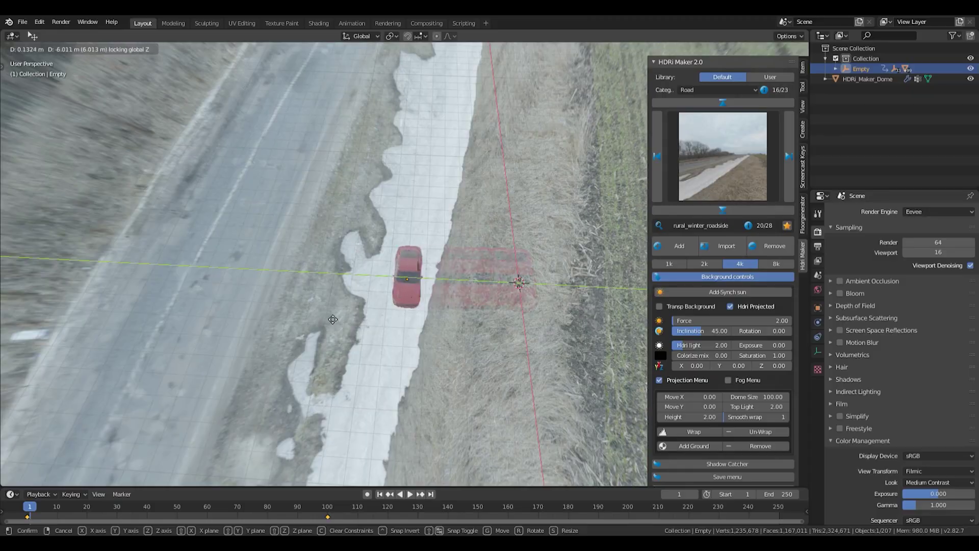
# Confirm the car Empty's new position and begin rotating it, viewing from road level.
pyautogui.click(160, 299)
pyautogui.moveTo(161, 299); pyautogui.dragTo(402, 259, button='middle')
pyautogui.press('r')
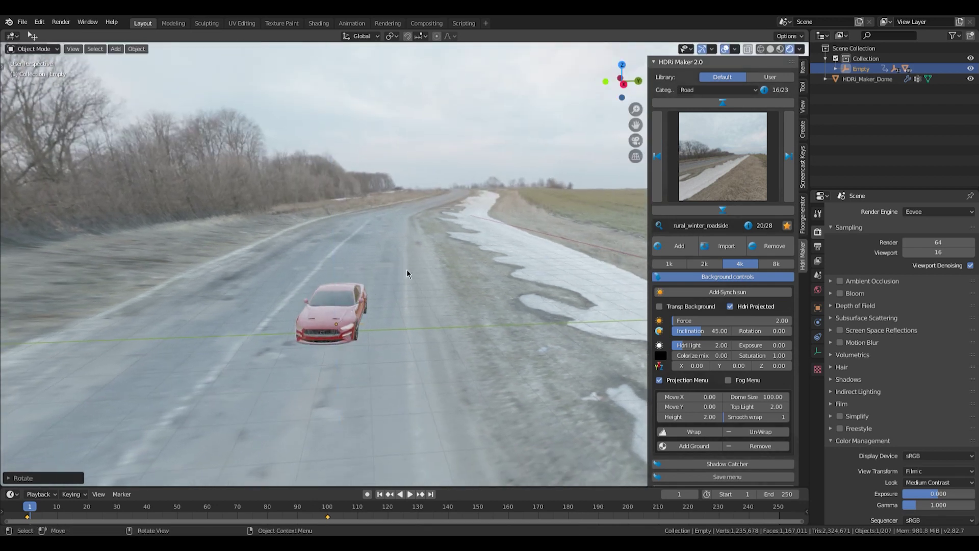
pyautogui.moveTo(467, 285); pyautogui.dragTo(429, 324, button='middle')
# Add a camera and align it to the current side-on view of the car.
pyautogui.hotkey('shift', 'a')
pyautogui.moveTo(429, 325)
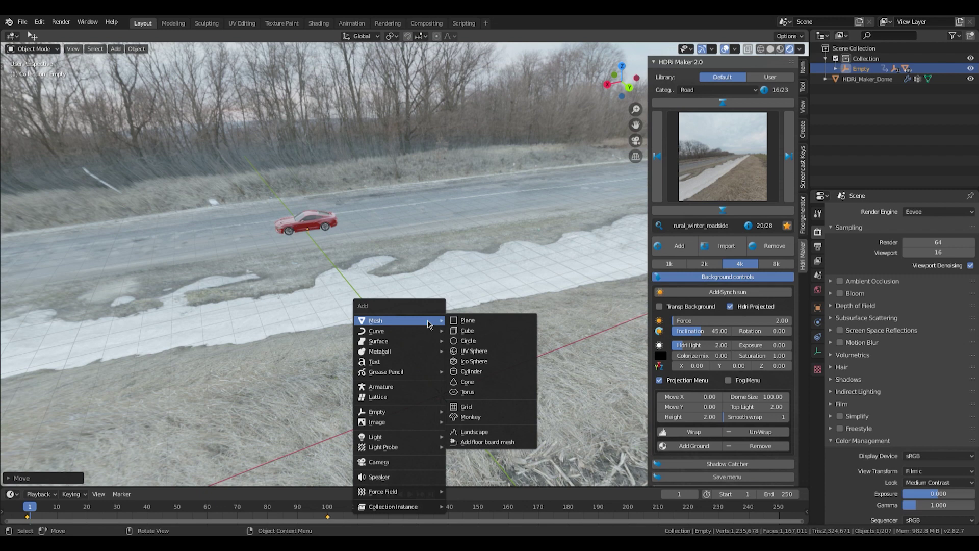
pyautogui.click(414, 462)
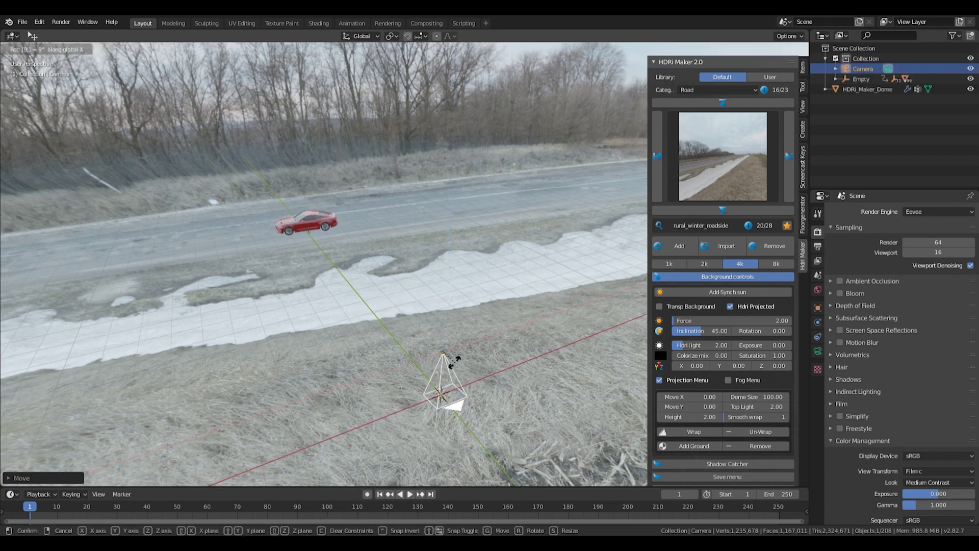
pyautogui.moveTo(456, 367); pyautogui.dragTo(437, 286, button='middle')
pyautogui.press('ctrl+alt+KP_0')
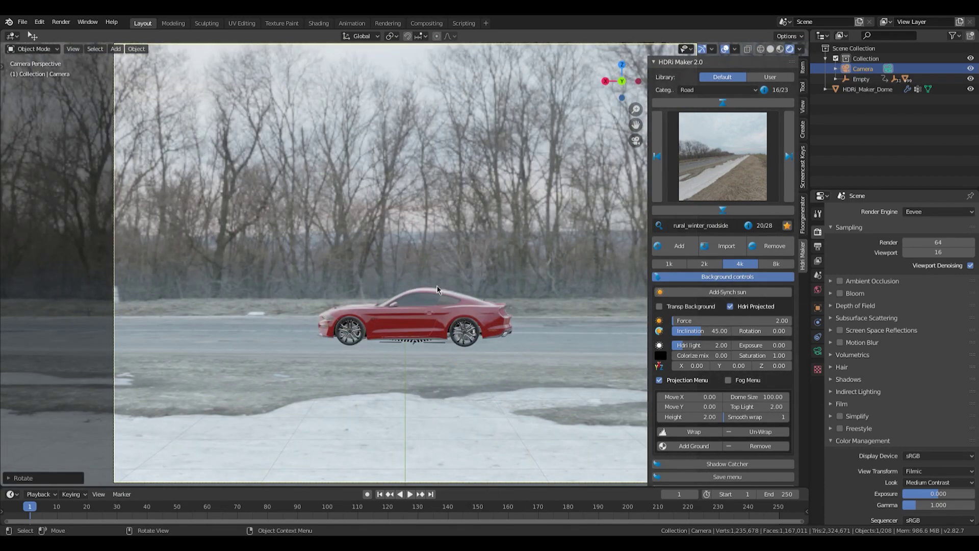
pyautogui.scroll(-2, 436, 288)
# Give the camera a Track To constraint targeting body, tracking -Z with Y up.
pyautogui.click(817, 337)
pyautogui.click(845, 211)
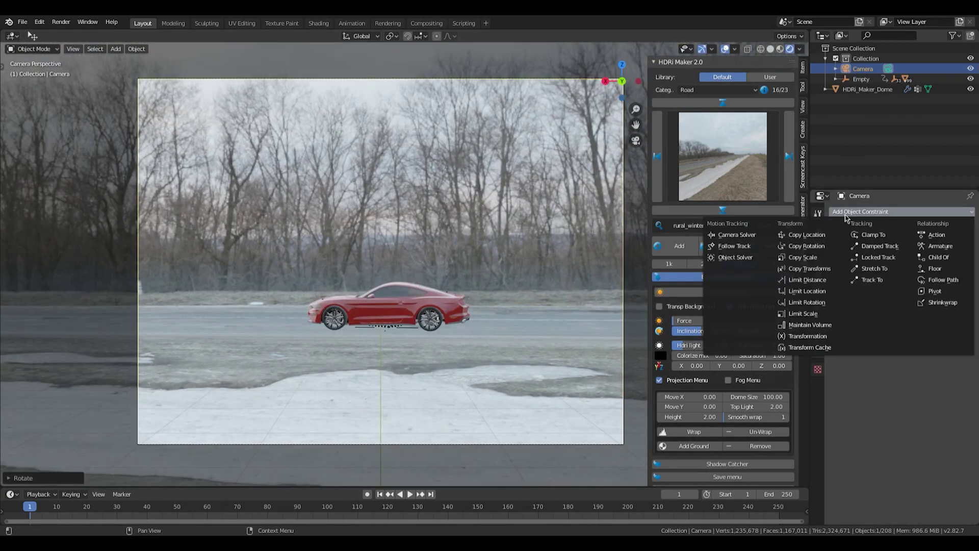
pyautogui.click(871, 280)
pyautogui.click(903, 247)
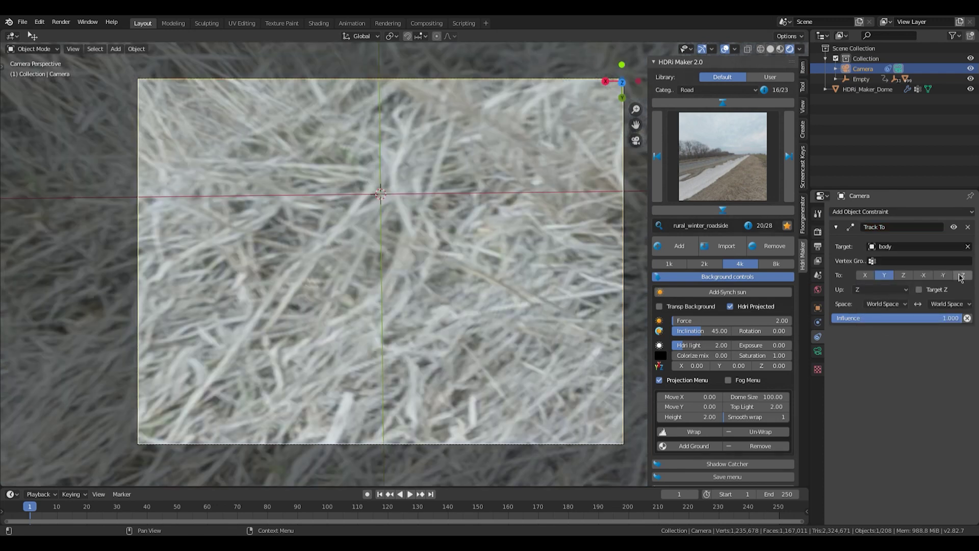
pyautogui.click(963, 276)
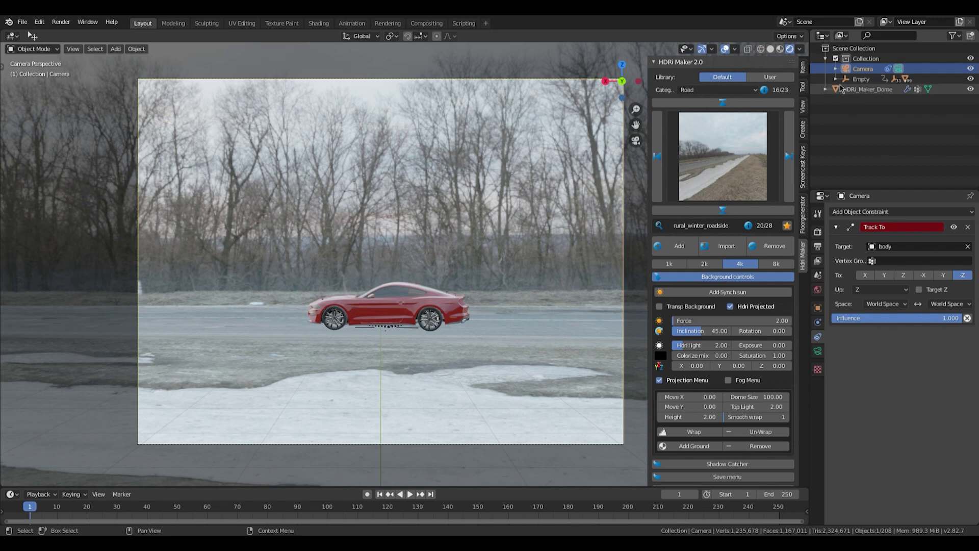
pyautogui.click(861, 79)
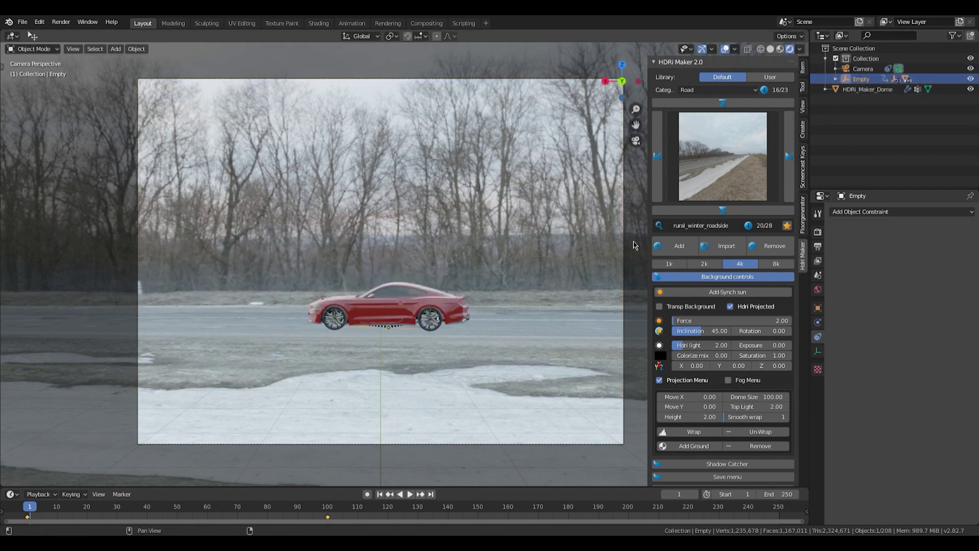
pyautogui.click(532, 81)
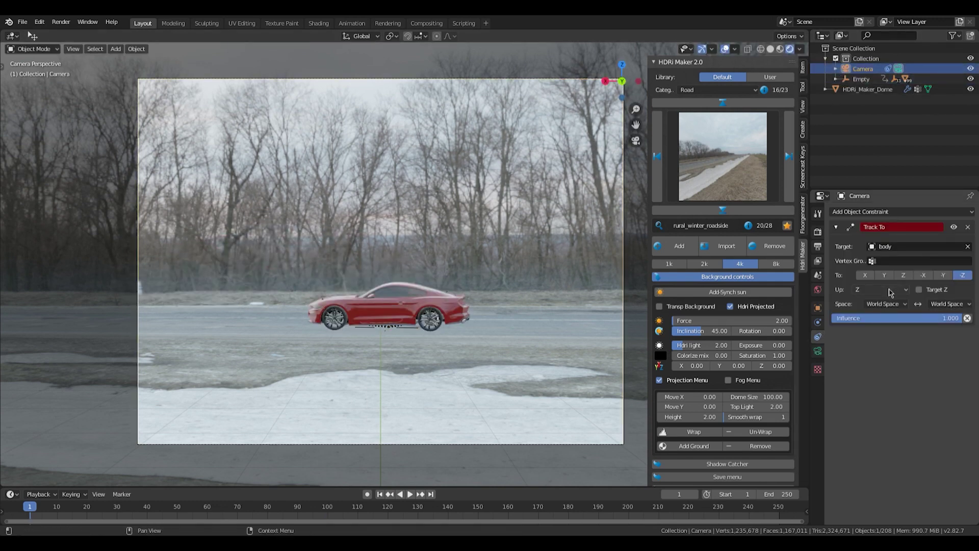
pyautogui.click(880, 302)
pyautogui.click(878, 313)
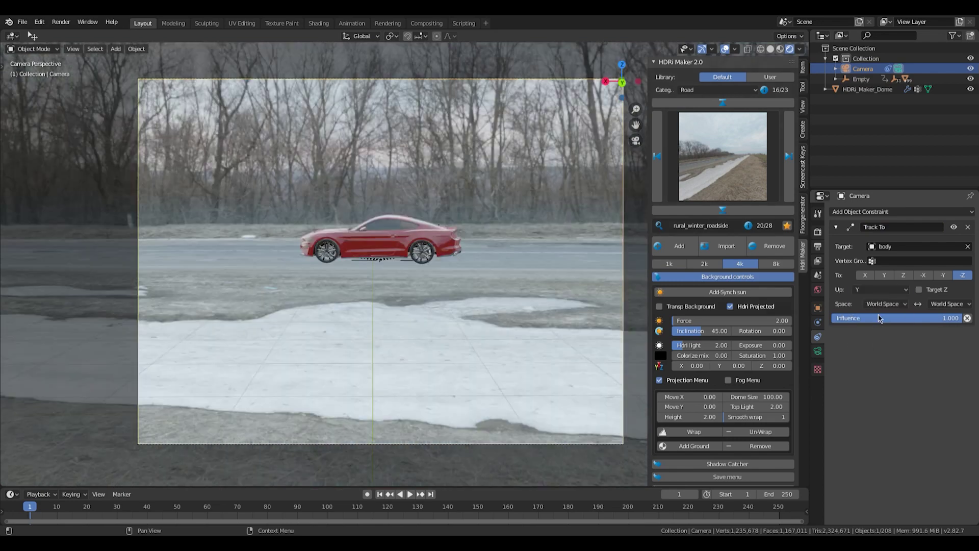
# Start sliding the car's Empty along the X axis.
pyautogui.click(846, 80)
pyautogui.press('g')
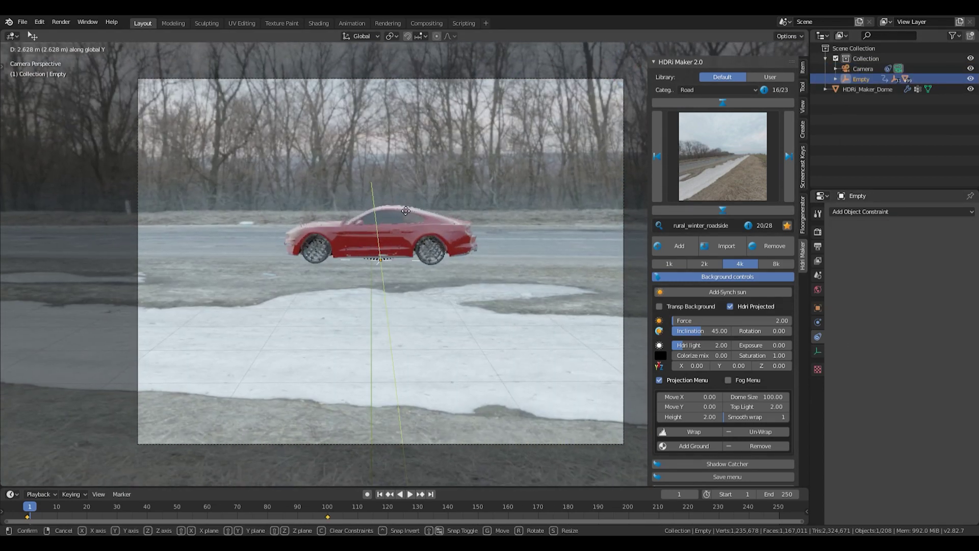
pyautogui.press('x')
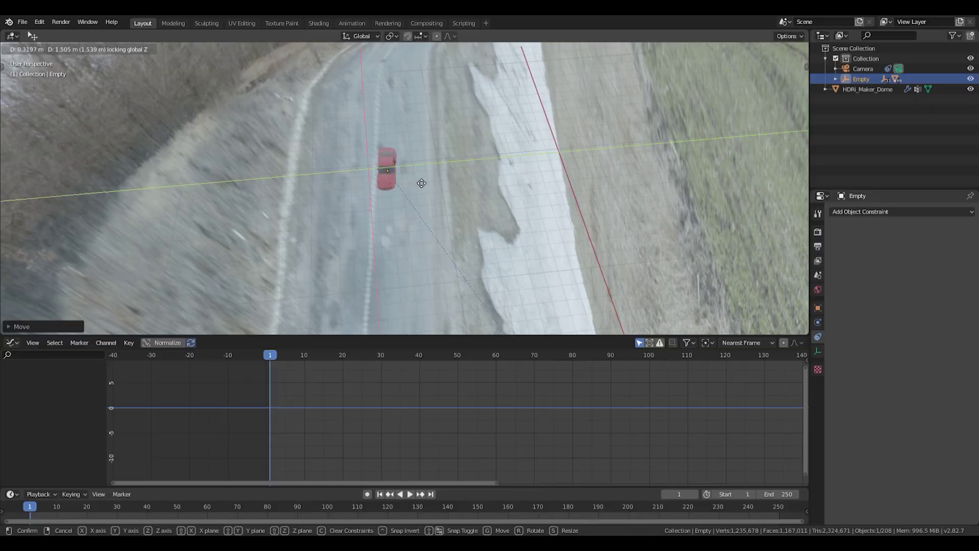
# Place the Empty along the road, rotate it around Z, and show its transform values.
pyautogui.click(422, 183)
pyautogui.moveTo(426, 175); pyautogui.dragTo(492, 195, button='middle')
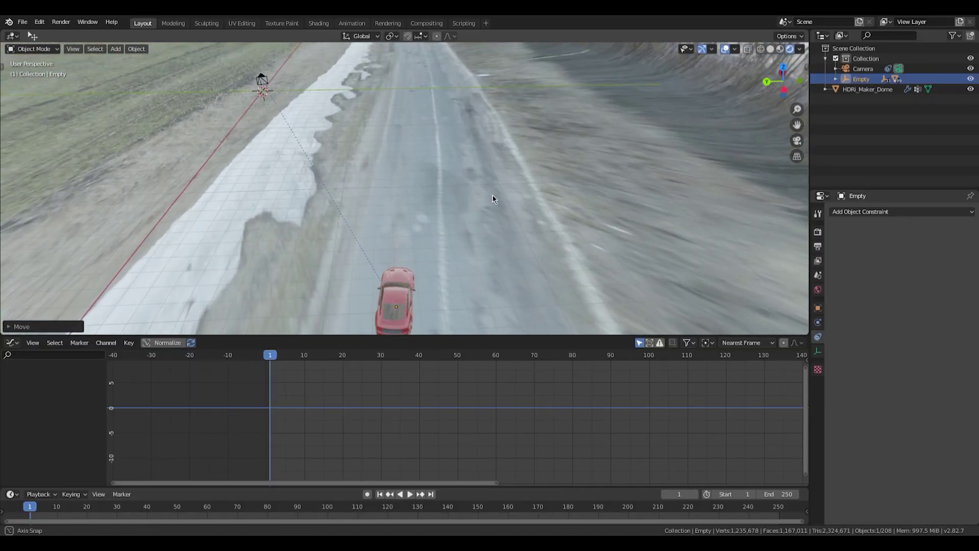
pyautogui.press('r')
pyautogui.press('z')
pyautogui.click(492, 198)
pyautogui.press('t')
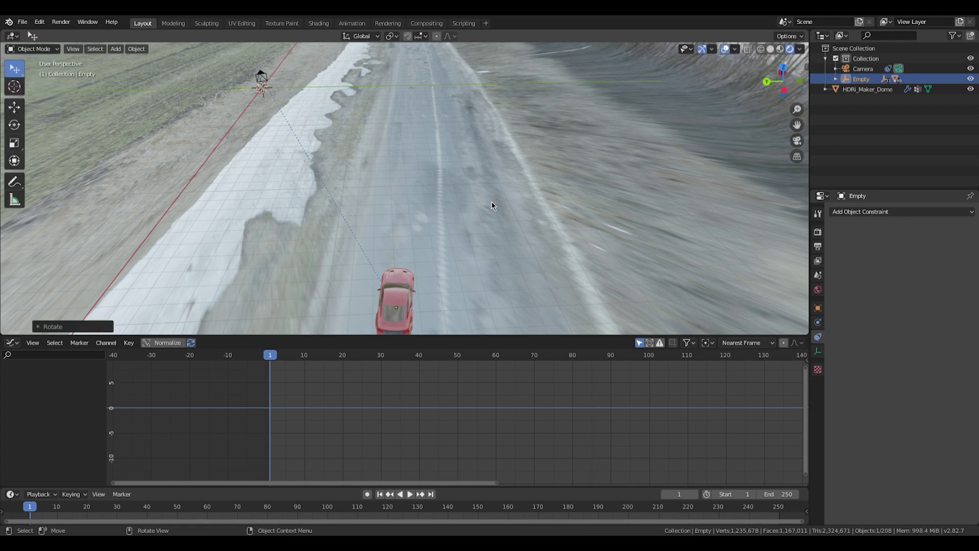
pyautogui.press('n')
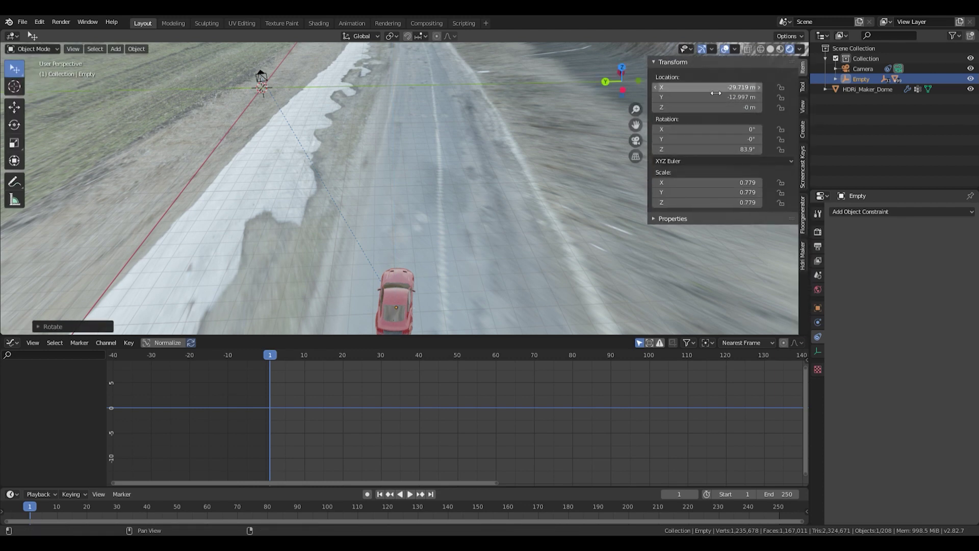
# Keyframe the Empty's location at frame 0 and set the animation end frame to 100.
pyautogui.click(266, 355)
pyautogui.rightClick(712, 97)
pyautogui.click(706, 88)
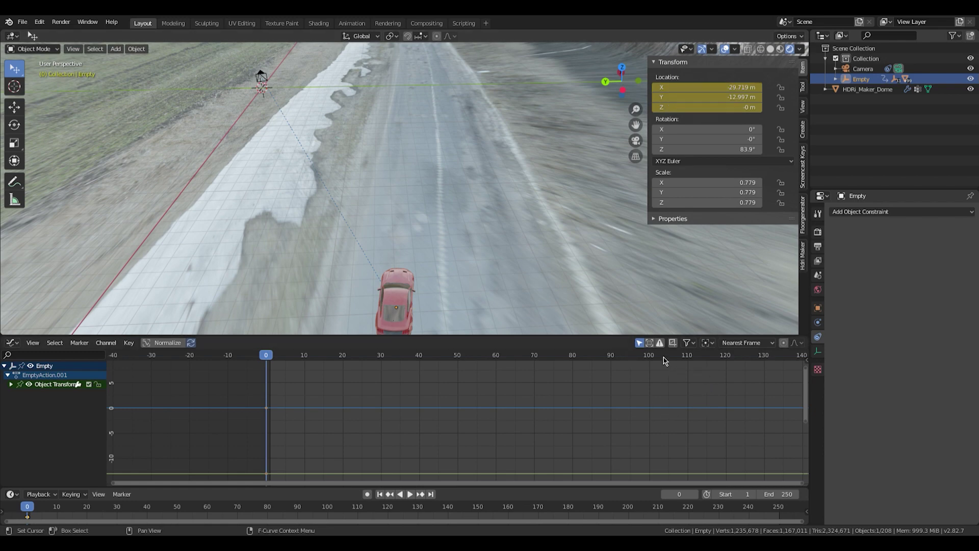
pyautogui.click(648, 355)
pyautogui.click(786, 495)
pyautogui.write('10')
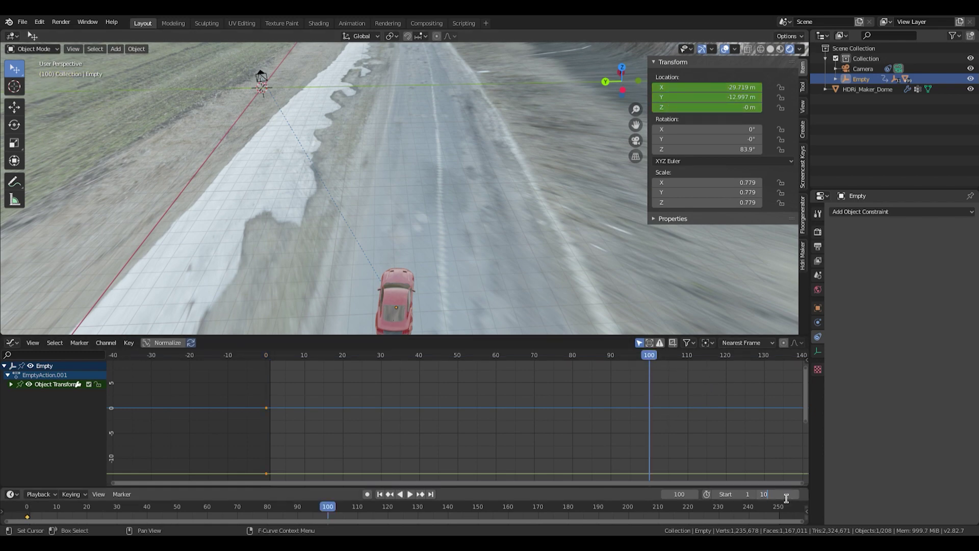
pyautogui.write('0')
pyautogui.press('Return')
# At frame 100, move the Empty down the road, level with the ground, and keyframe its location.
pyautogui.scroll(-5, 510, 229)
pyautogui.moveTo(510, 229); pyautogui.dragTo(357, 230, button='middle')
pyautogui.press('g')
pyautogui.hotkey('shift', 'z')
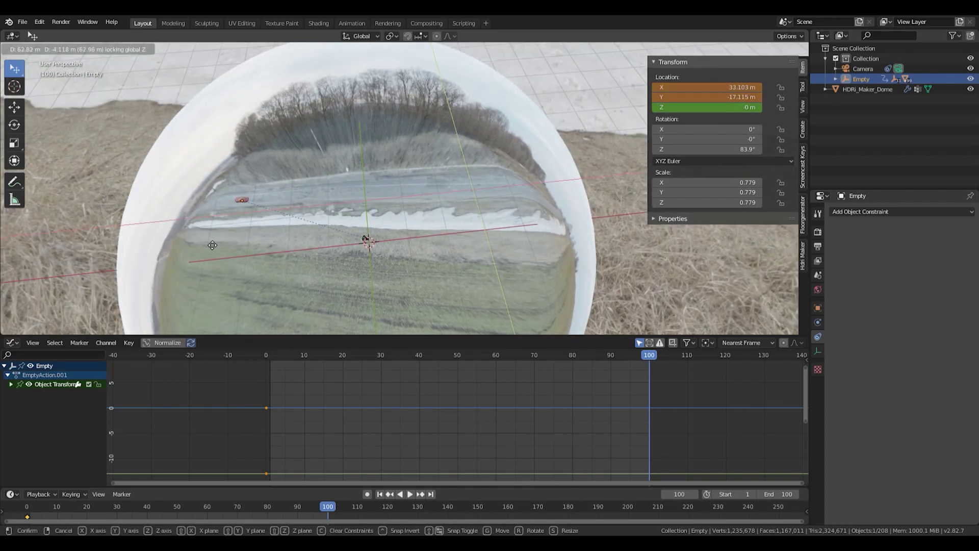
pyautogui.click(209, 245)
pyautogui.moveTo(422, 125); pyautogui.dragTo(417, 159, button='middle')
pyautogui.rightClick(730, 92)
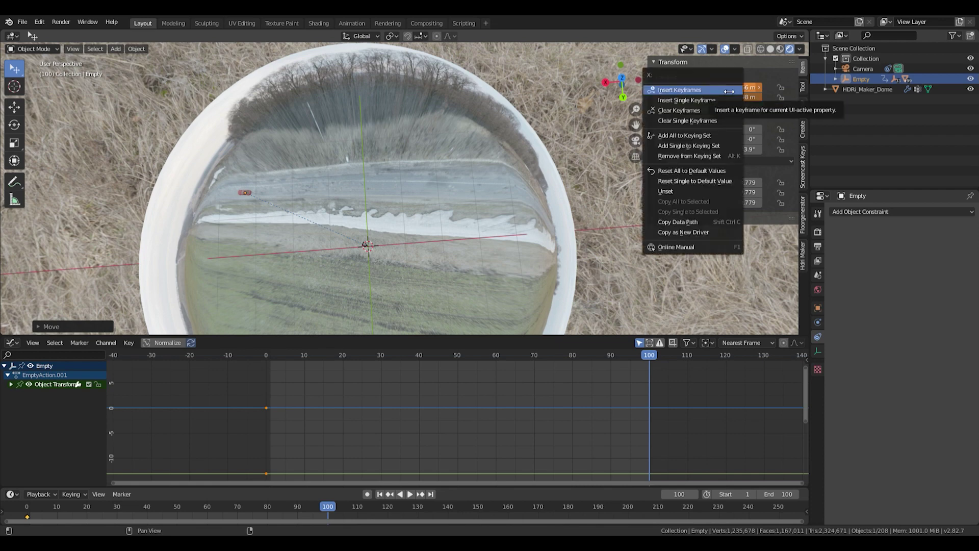
pyautogui.click(729, 90)
# Set the location curves' handles to Vector so the Empty travels at constant speed.
pyautogui.press('Home')
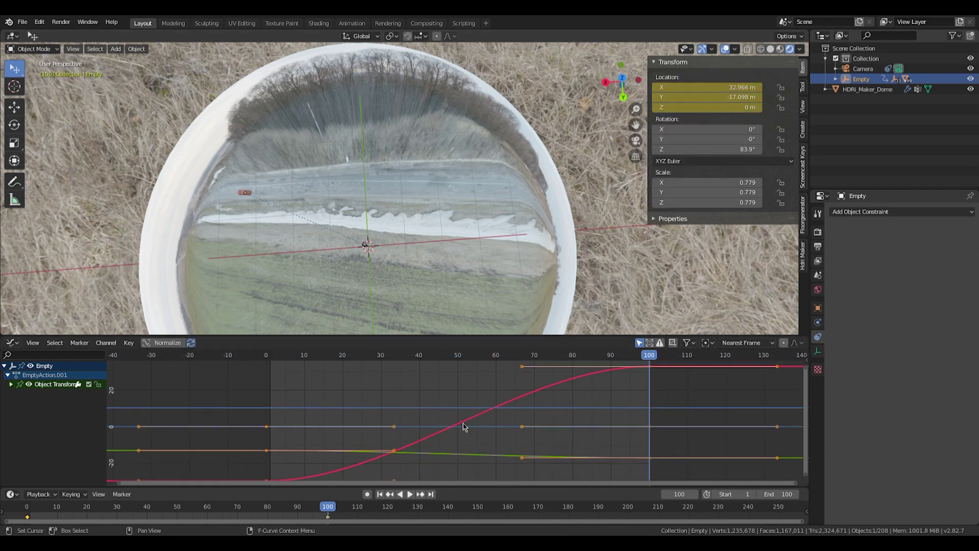
pyautogui.press('v')
pyautogui.click(442, 451)
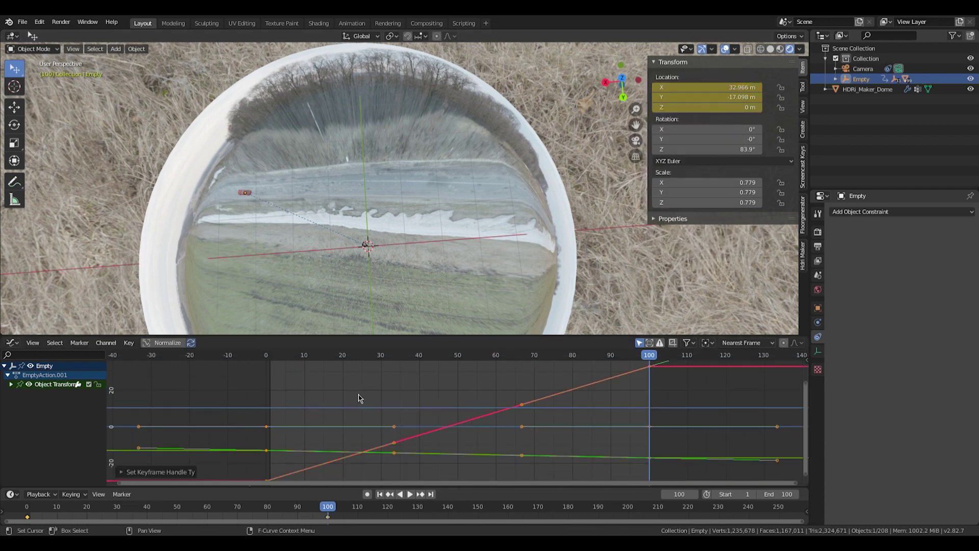
pyautogui.scroll(3, 377, 284)
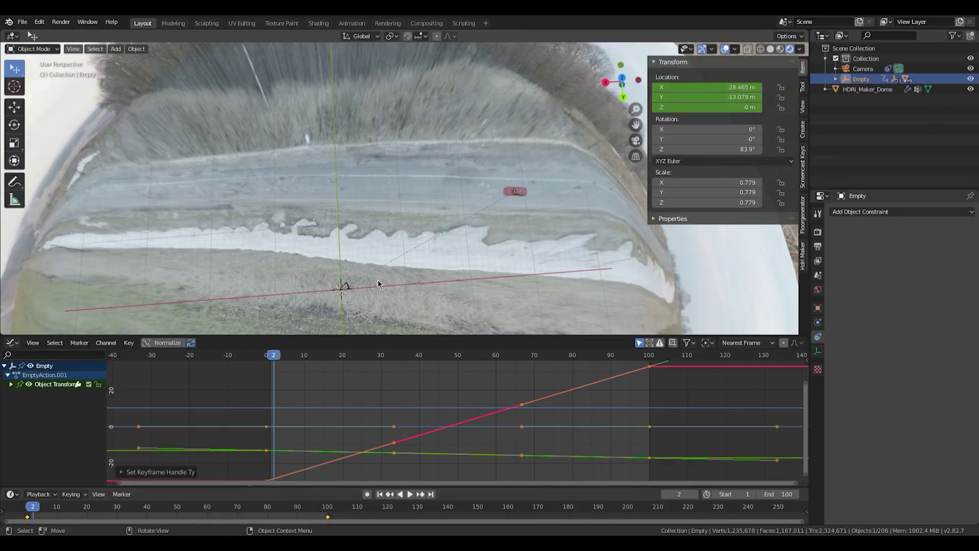
# Look through the scene camera with Numpad 0 and play back the car driving.
pyautogui.press('KP_0')
pyautogui.press('space')
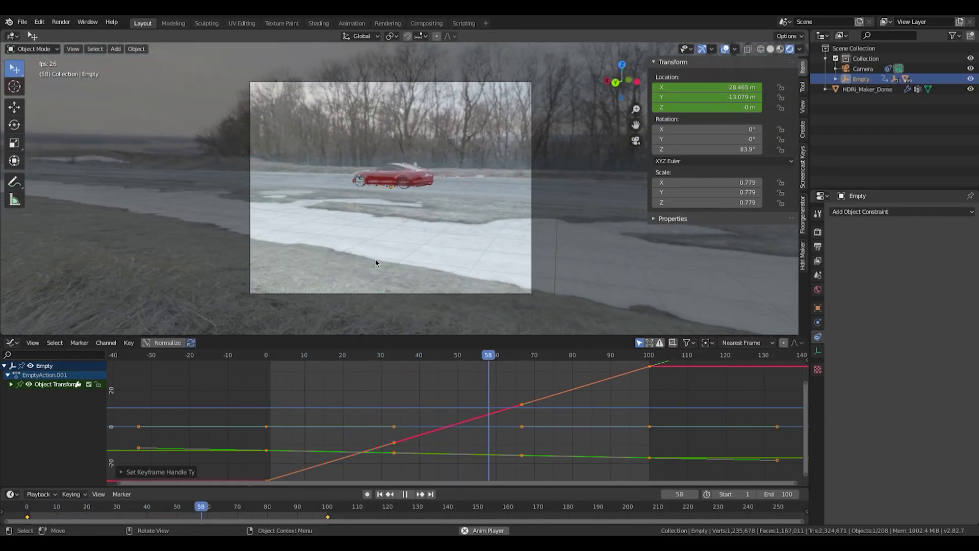
# Restart playback and select the front wheel wheel_1_disk.
pyautogui.press('space')
pyautogui.press('space')
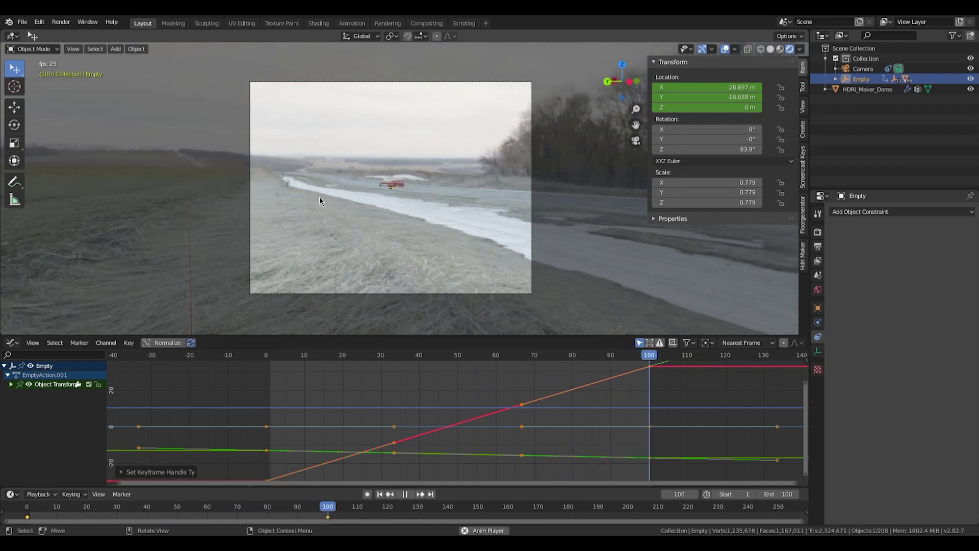
pyautogui.press('space')
pyautogui.scroll(10, 391, 196)
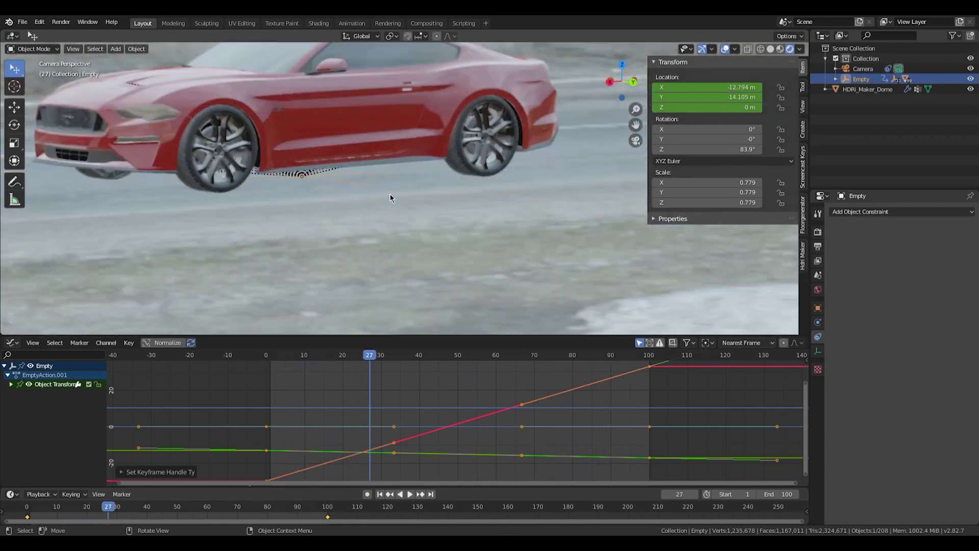
pyautogui.click(378, 269)
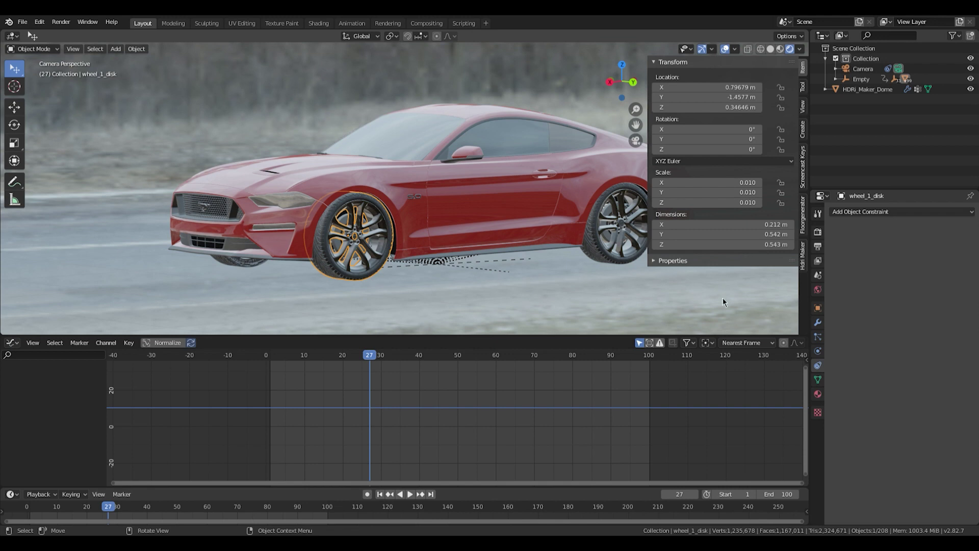
# Split the Graph Editor, make the top a Dope Sheet Action Editor, and create a new action.
pyautogui.moveTo(806, 338); pyautogui.dragTo(805, 386)
pyautogui.click(11, 343)
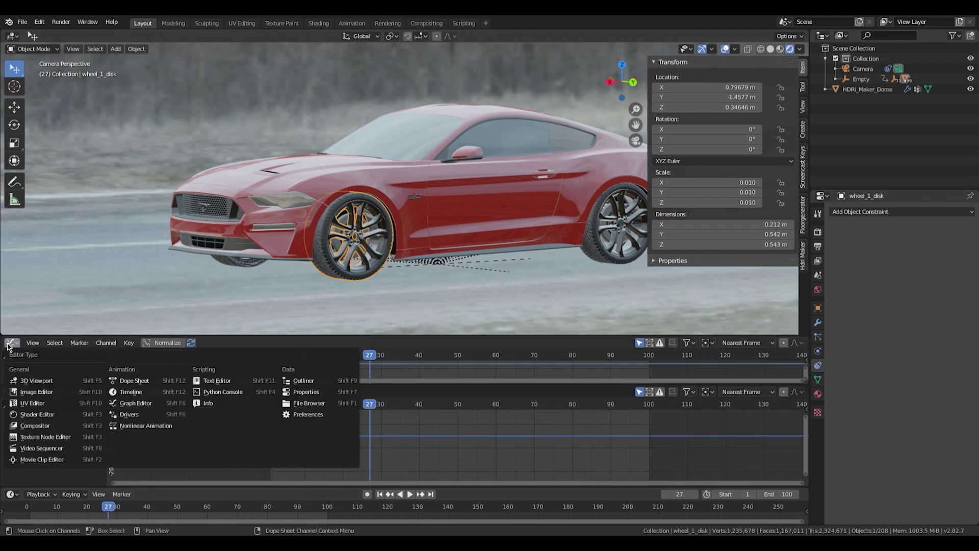
pyautogui.click(128, 381)
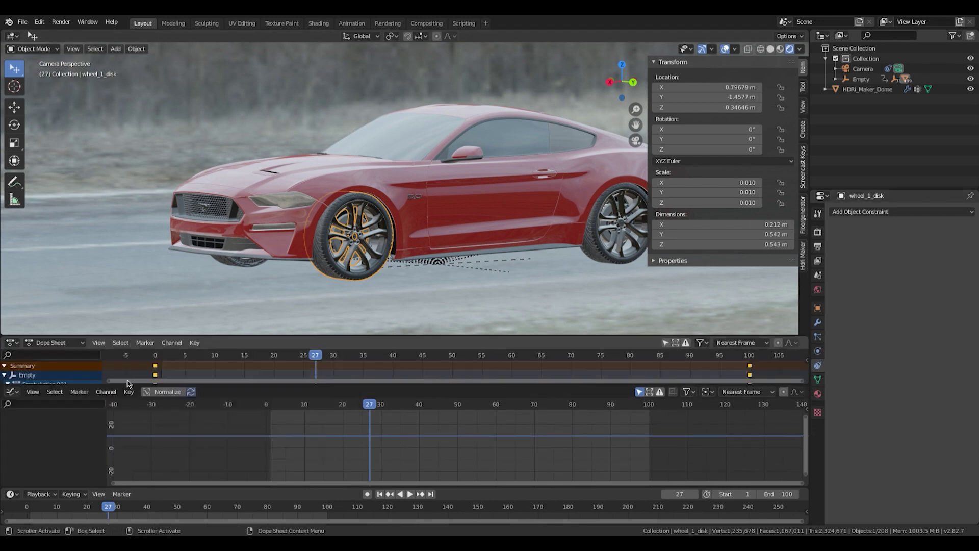
pyautogui.click(70, 366)
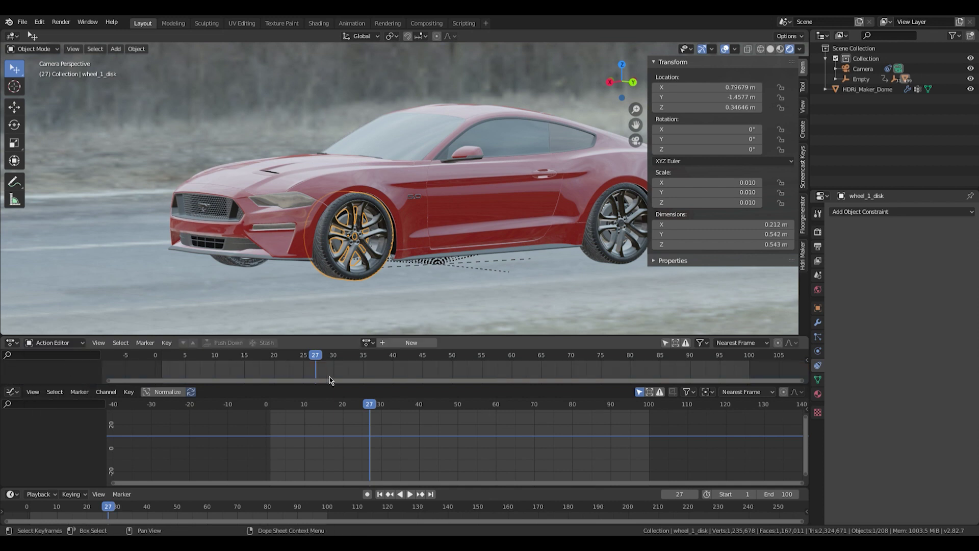
pyautogui.moveTo(341, 381); pyautogui.dragTo(341, 351)
pyautogui.click(406, 344)
# Keyframe wheel_1_disk's X rotation at frame 0 and at frame 100.
pyautogui.click(266, 369)
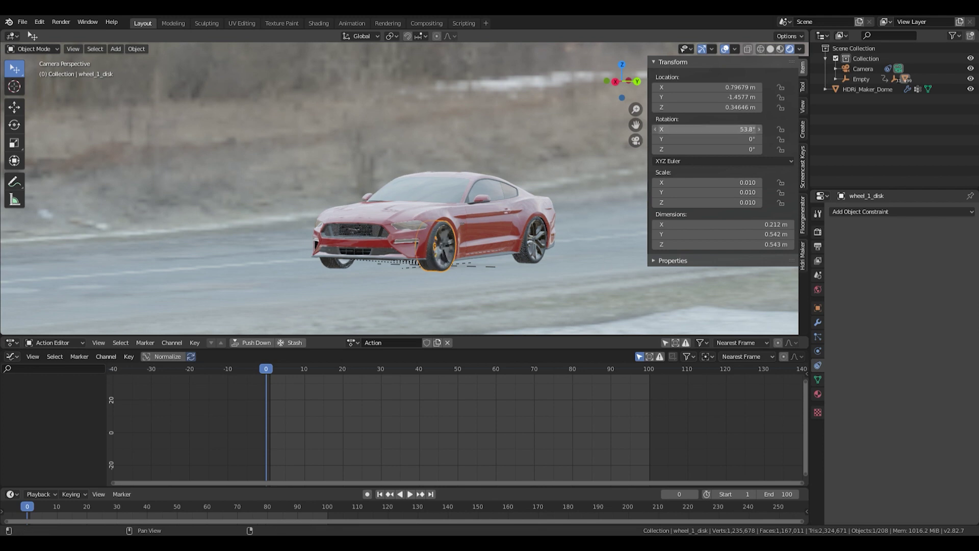
pyautogui.rightClick(712, 131)
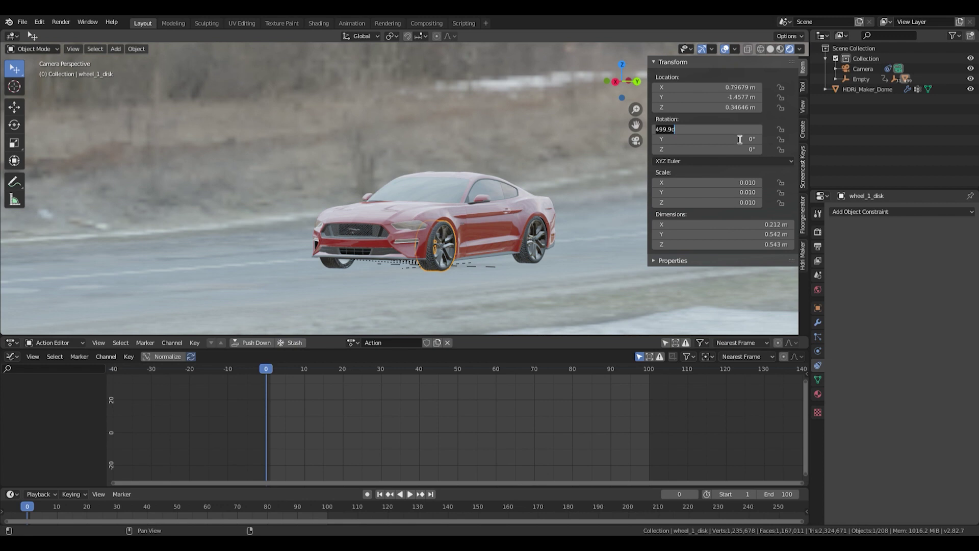
pyautogui.rightClick(730, 134)
pyautogui.click(728, 145)
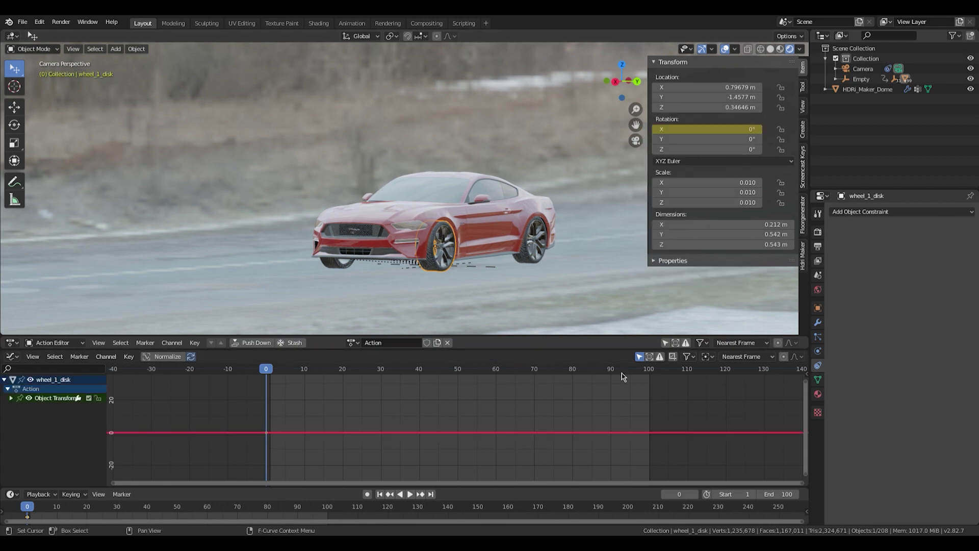
pyautogui.click(650, 373)
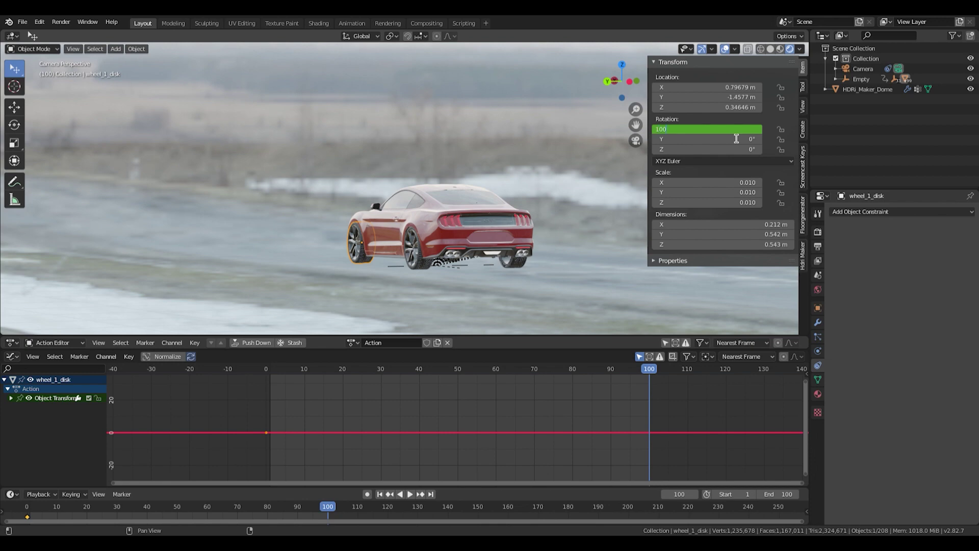
pyautogui.rightClick(733, 132)
pyautogui.click(732, 132)
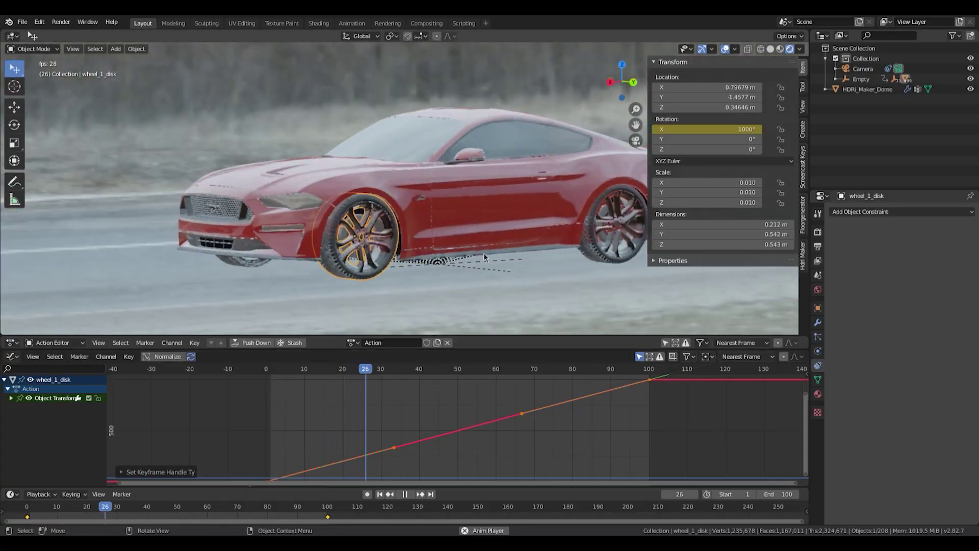
# Raise the end rotation keyframe in the Graph Editor so the wheel spins faster, then preview it.
pyautogui.press('Escape')
pyautogui.press('Home')
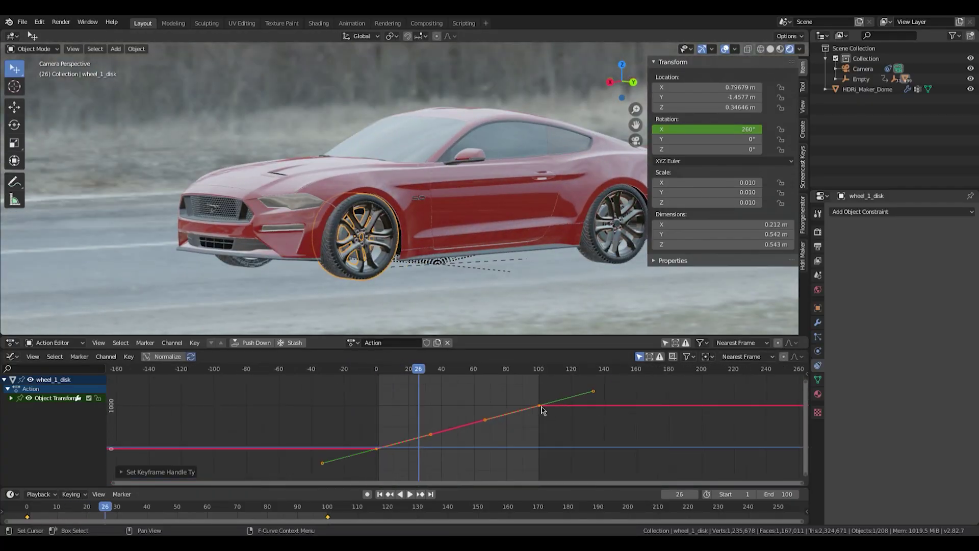
pyautogui.moveTo(541, 408)
pyautogui.mouseDown()
pyautogui.moveTo(540, 378)
pyautogui.moveTo(542, 531)
pyautogui.moveTo(525, 400)
pyautogui.mouseUp()
pyautogui.press('space')
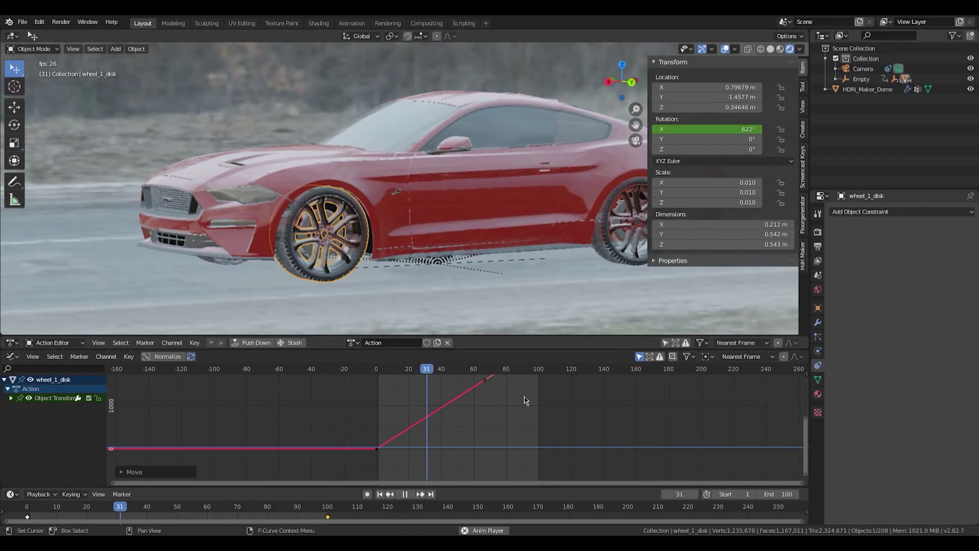
pyautogui.press('space')
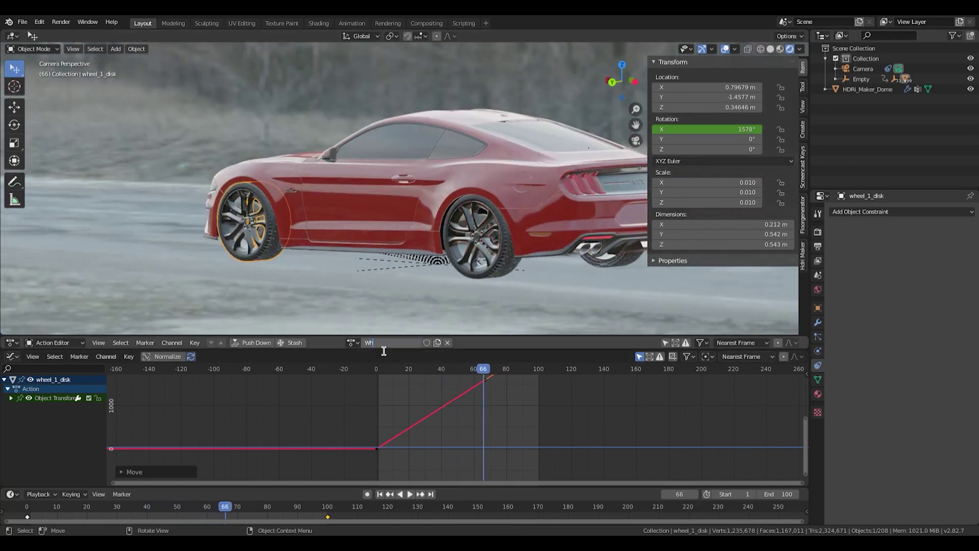
# Assign the Wheel action to wheel_2_disk, tire_slim_2.001 and wheel_3_disk.
pyautogui.click(467, 255)
pyautogui.click(367, 343)
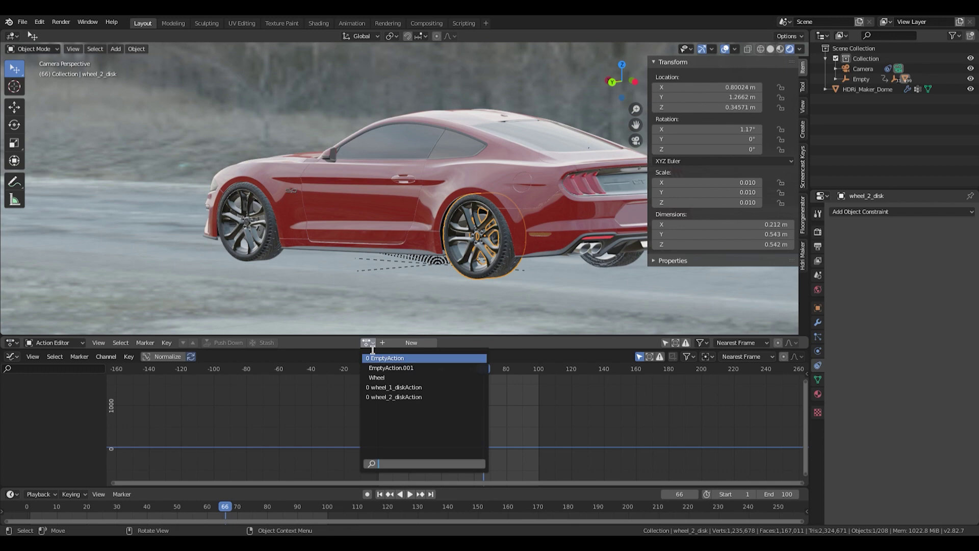
pyautogui.press('Return')
pyautogui.click(622, 261)
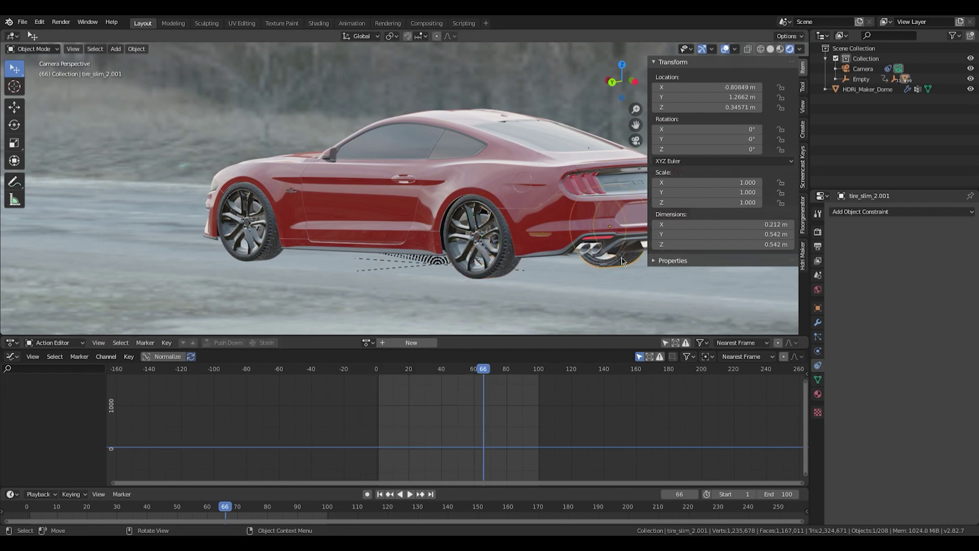
pyautogui.click(367, 342)
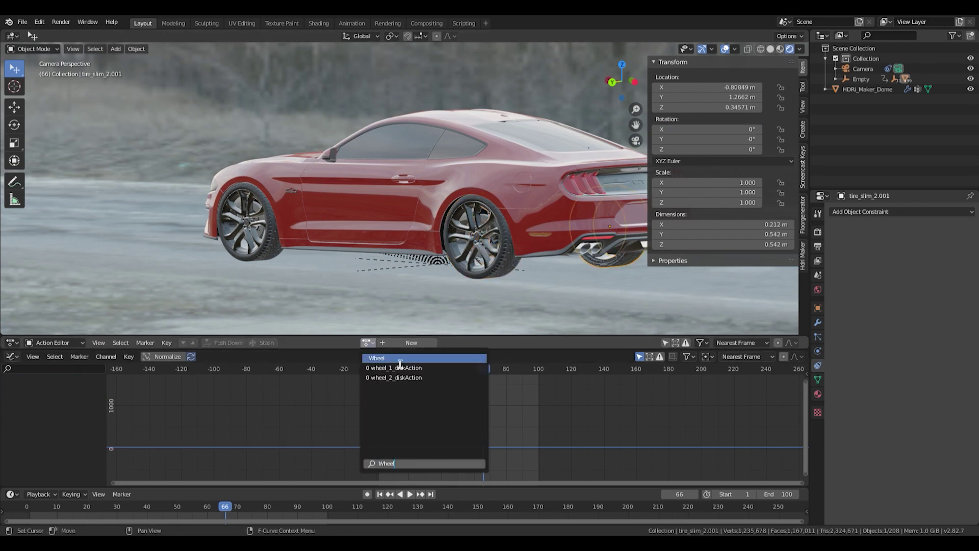
pyautogui.click(401, 364)
pyautogui.moveTo(521, 231); pyautogui.dragTo(400, 228, button='middle')
pyautogui.click(412, 264)
pyautogui.click(367, 342)
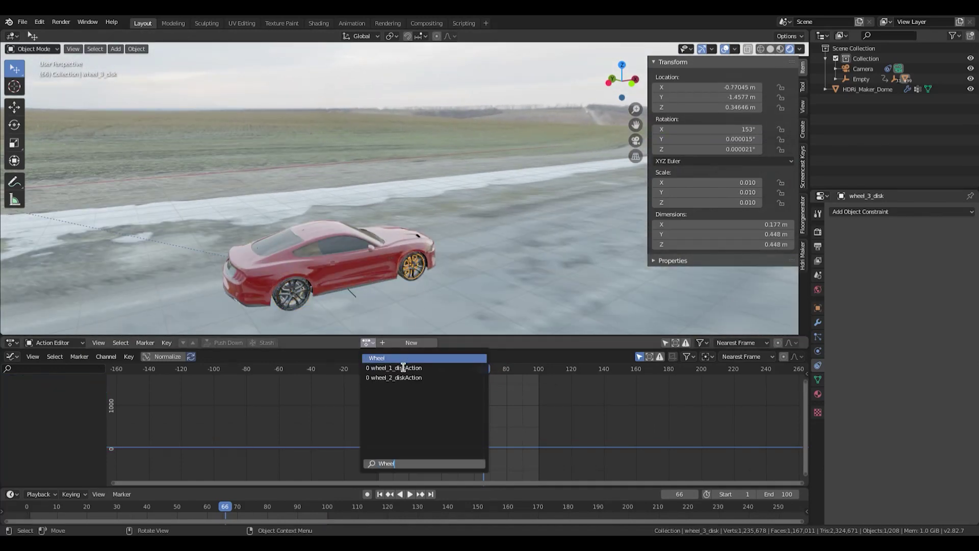
pyautogui.write('Wheel')
pyautogui.press('Return')
# Play the animation to confirm all wheels spin together, then select the camera.
pyautogui.moveTo(430, 257); pyautogui.dragTo(516, 278, button='middle')
pyautogui.press('space')
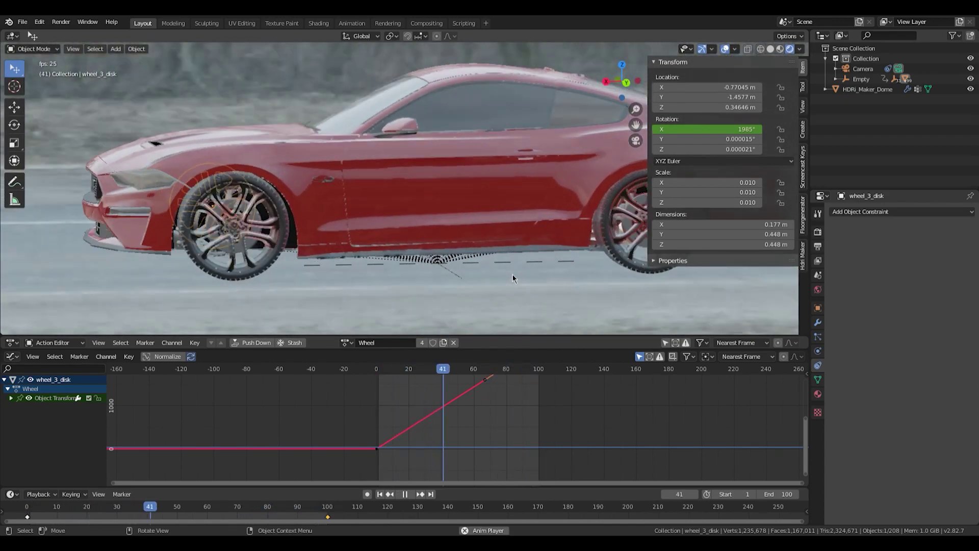
pyautogui.press('space')
pyautogui.press('Home')
pyautogui.scroll(-8, 394, 233)
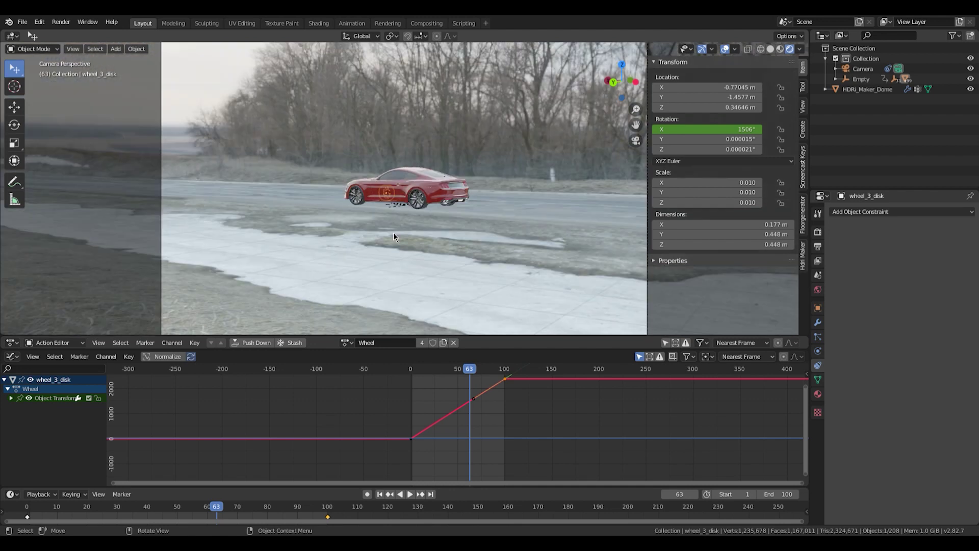
pyautogui.click(534, 177)
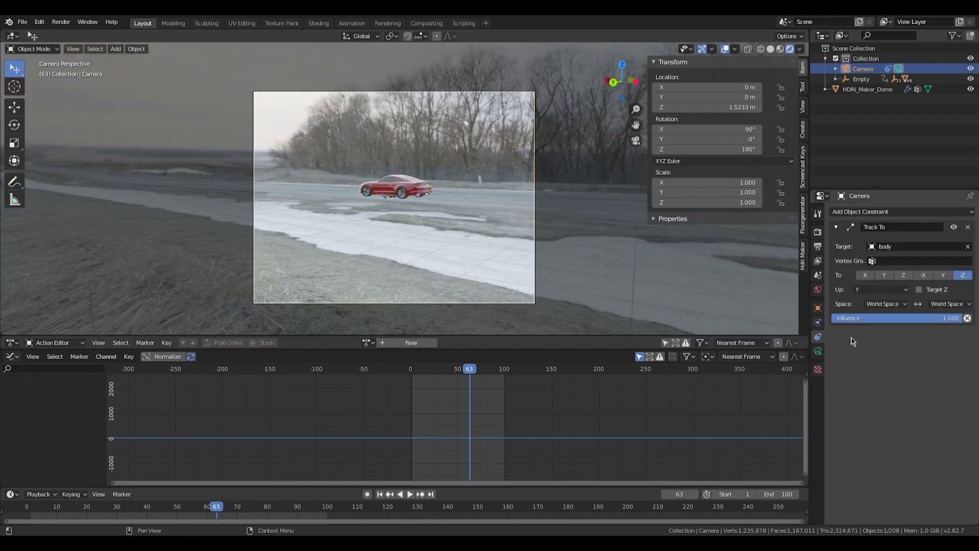
# Set the camera focal length to 75 mm and play the animation to check framing.
pyautogui.click(818, 351)
pyautogui.click(928, 261)
pyautogui.write('75')
pyautogui.press('Return')
pyautogui.click(411, 376)
pyautogui.press('space')
pyautogui.moveTo(413, 381)
pyautogui.mouseDown()
pyautogui.moveTo(508, 379)
pyautogui.moveTo(414, 385)
pyautogui.mouseUp()
pyautogui.press('space')
# Set camera Shift Y to 0.064 and focal length to 100 mm, and enable depth of field.
pyautogui.moveTo(933, 300); pyautogui.dragTo(942, 301)
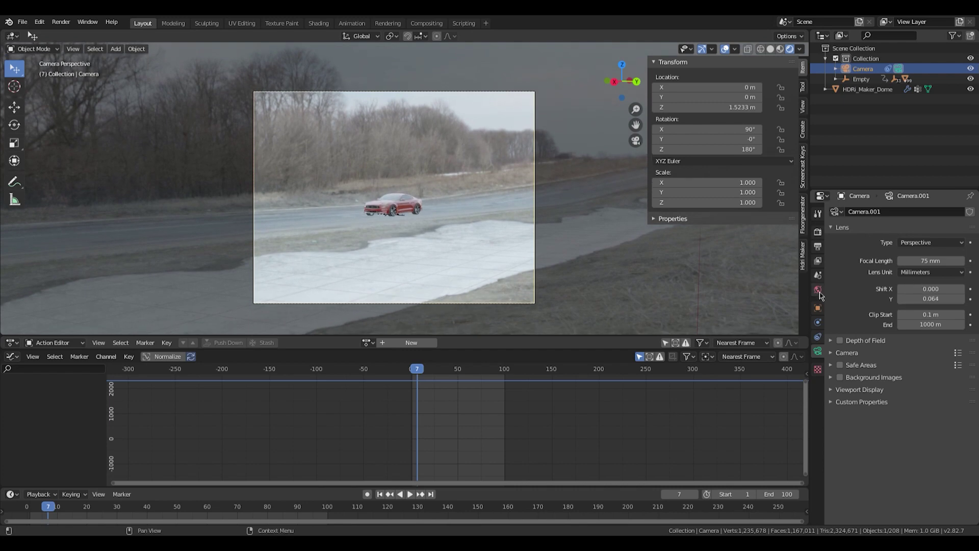
pyautogui.moveTo(436, 371); pyautogui.dragTo(455, 371)
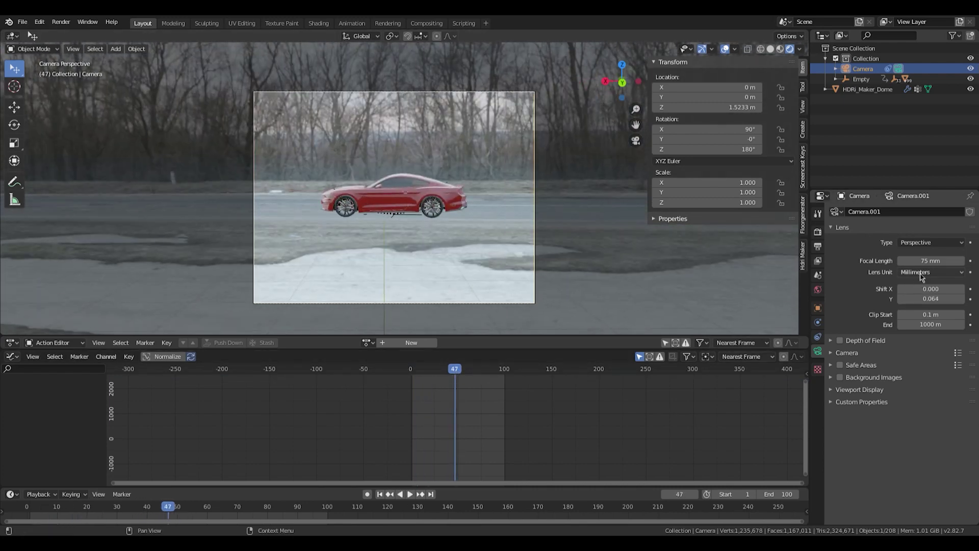
pyautogui.press('Return')
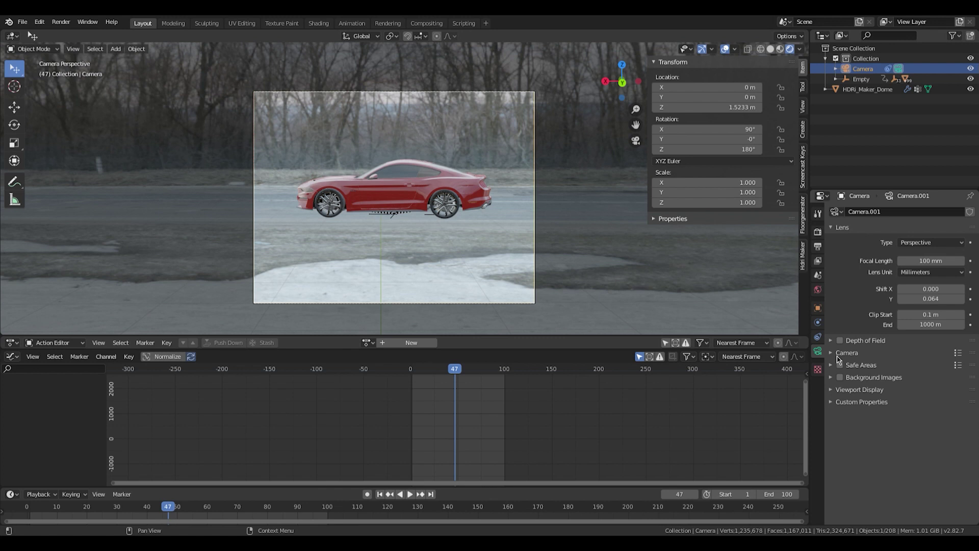
pyautogui.click(831, 340)
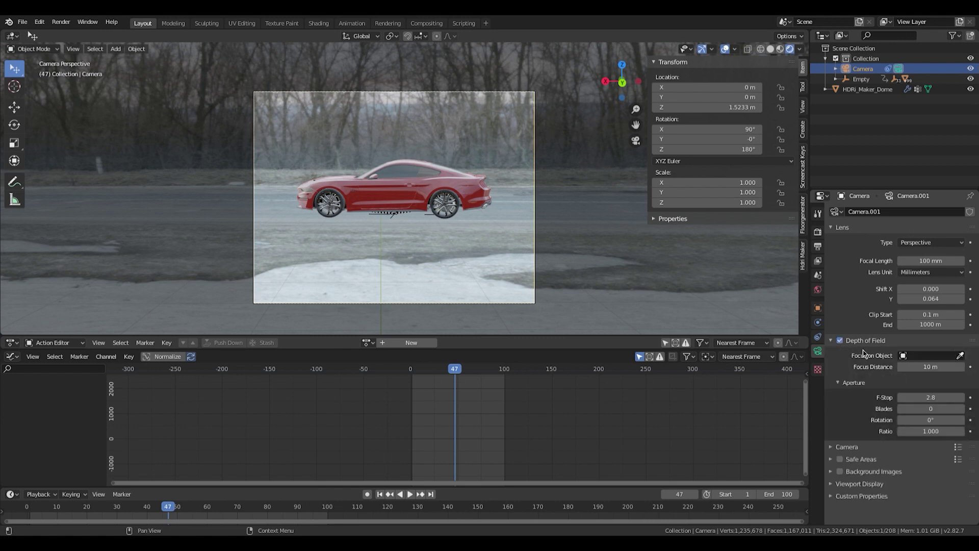
pyautogui.click(925, 357)
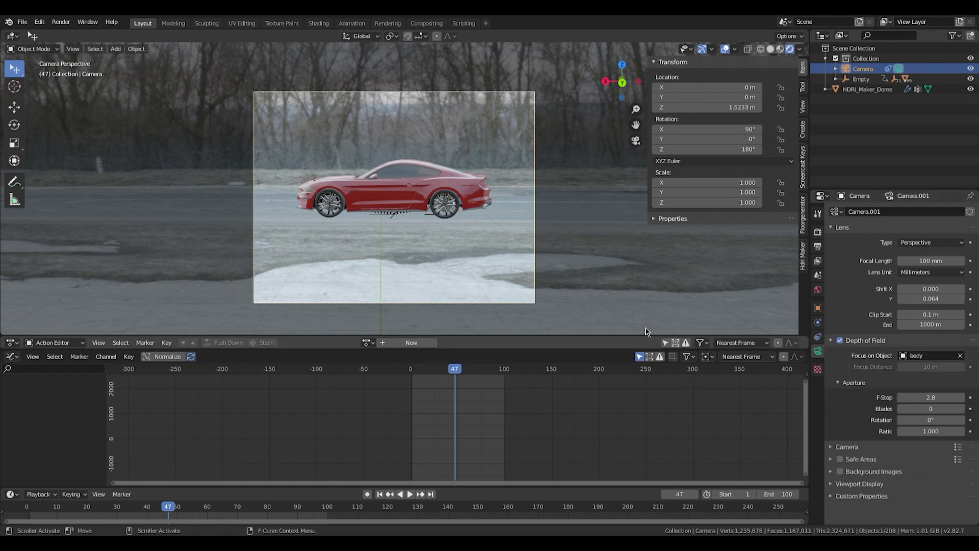
# Focus depth of field on the 'body' object, save the project, and switch rendering to Cycles.
pyautogui.click(817, 231)
pyautogui.hotkey('ctrl', 's')
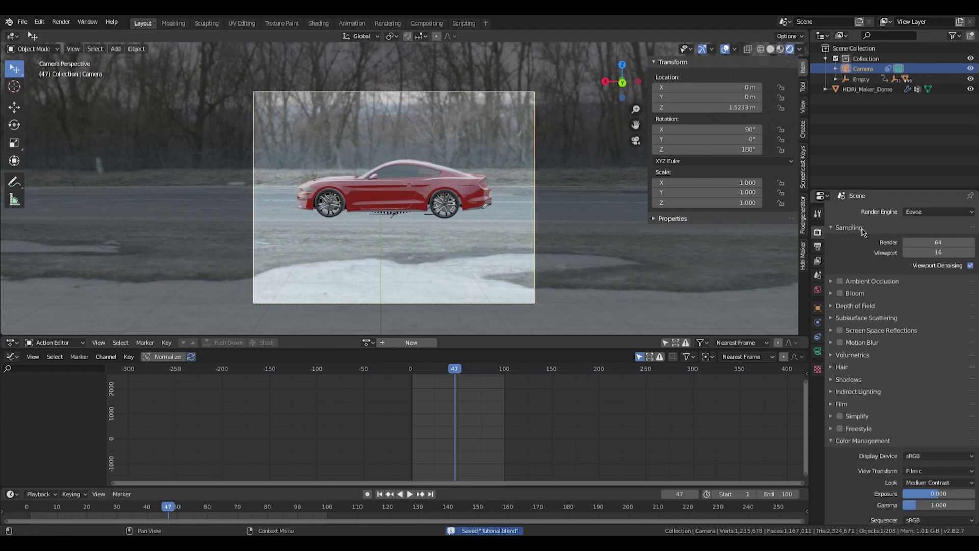
pyautogui.click(920, 212)
pyautogui.click(916, 247)
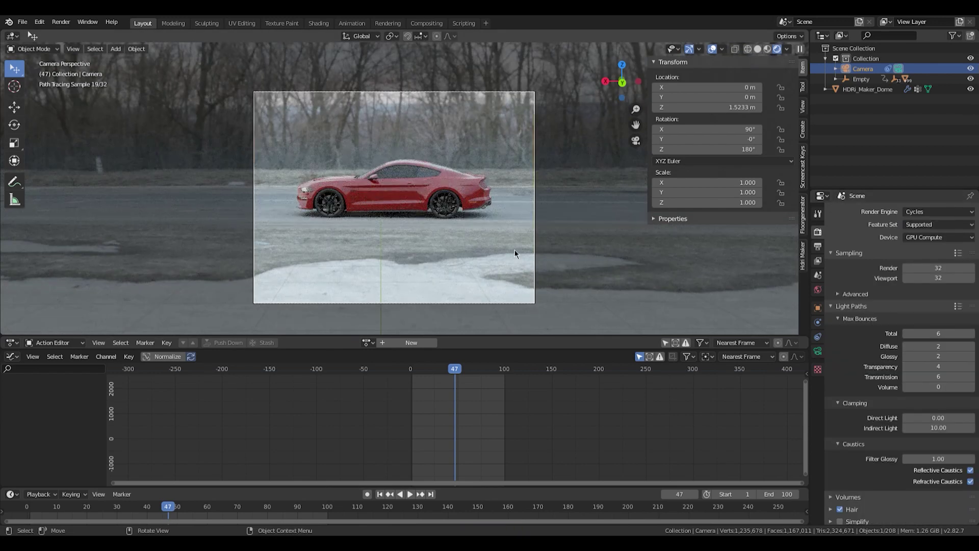
# Check frame 78 and an earlier frame, then add the rural_winter_roadside HDRI dome via HDRi Maker.
pyautogui.click(484, 371)
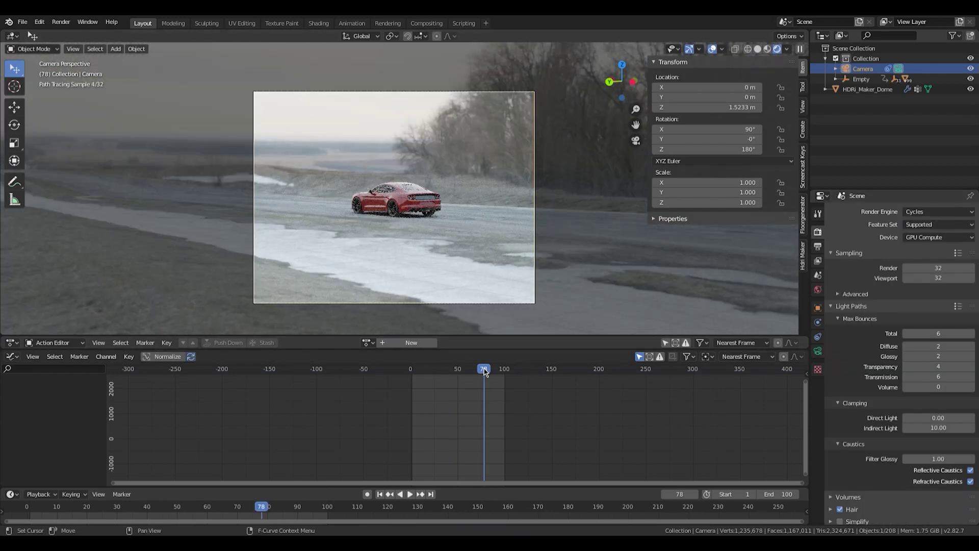
pyautogui.click(427, 370)
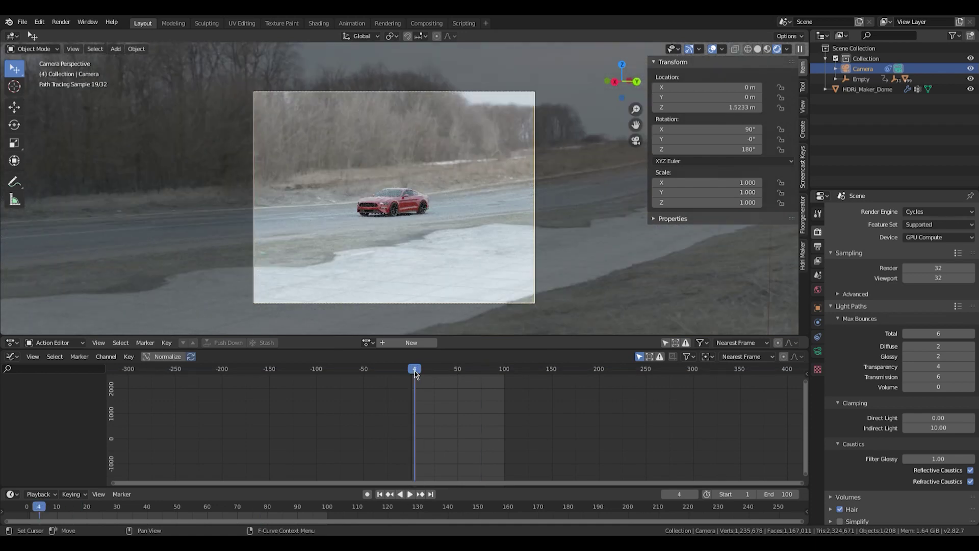
pyautogui.click(802, 256)
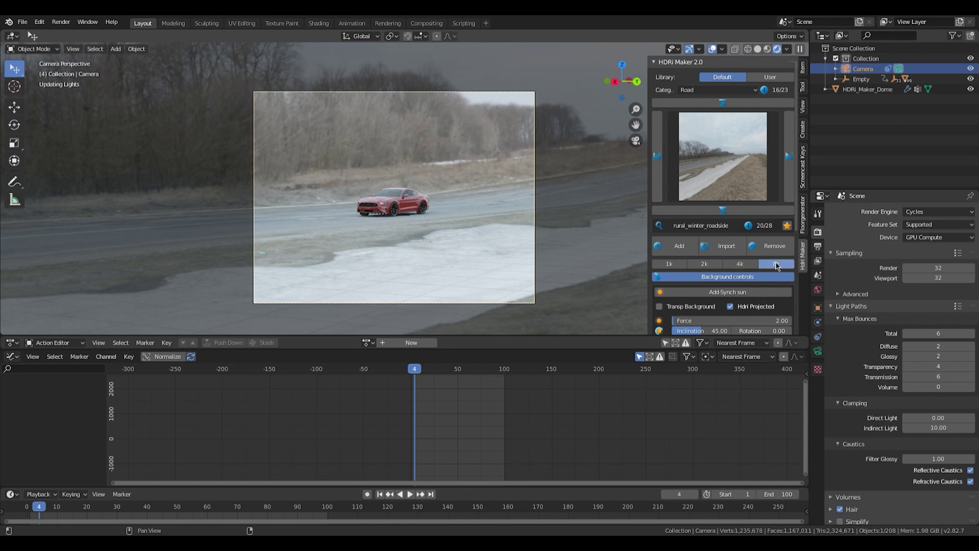
pyautogui.click(668, 247)
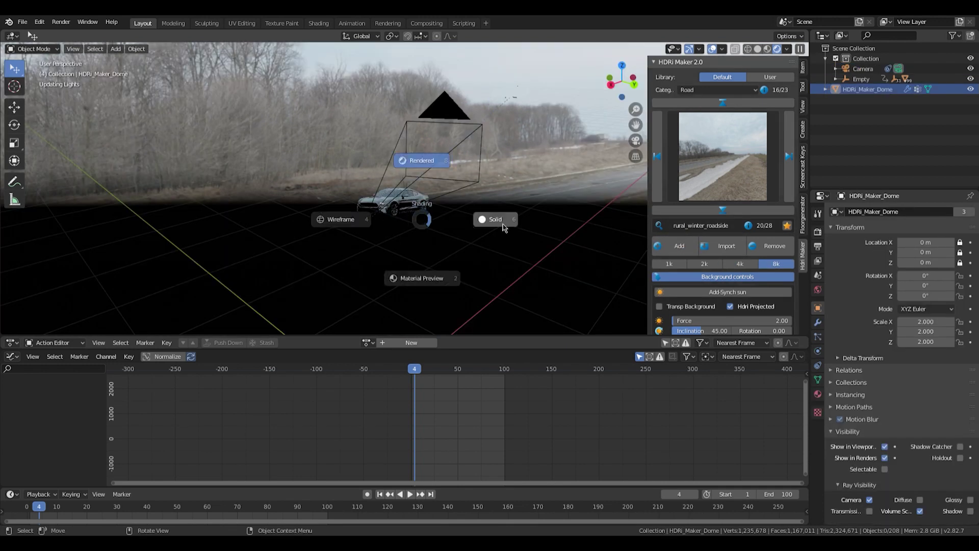
# Inspect the HDRI dome in solid shading, reveal Outliner selectability filters and its Relations, then use camera view.
pyautogui.click(503, 224)
pyautogui.scroll(-10, 494, 225)
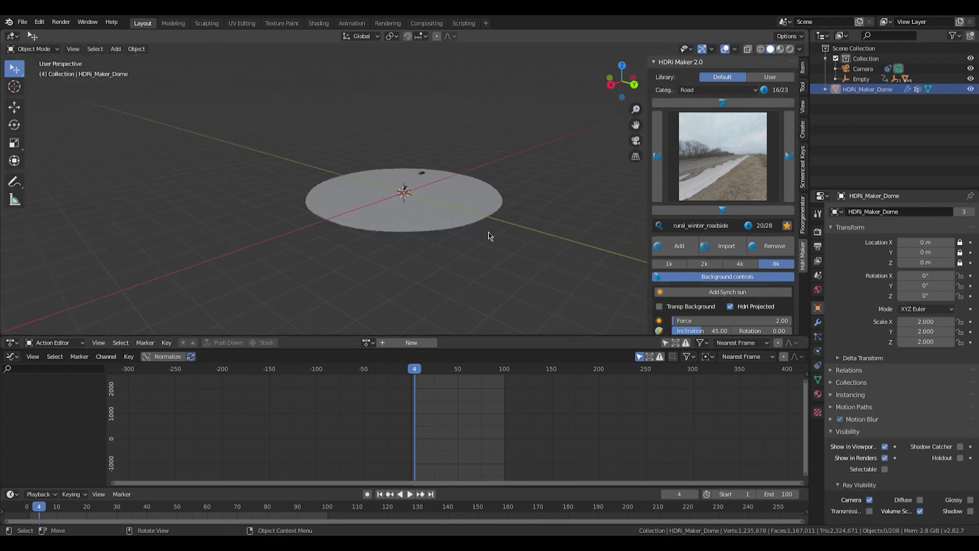
pyautogui.click(953, 36)
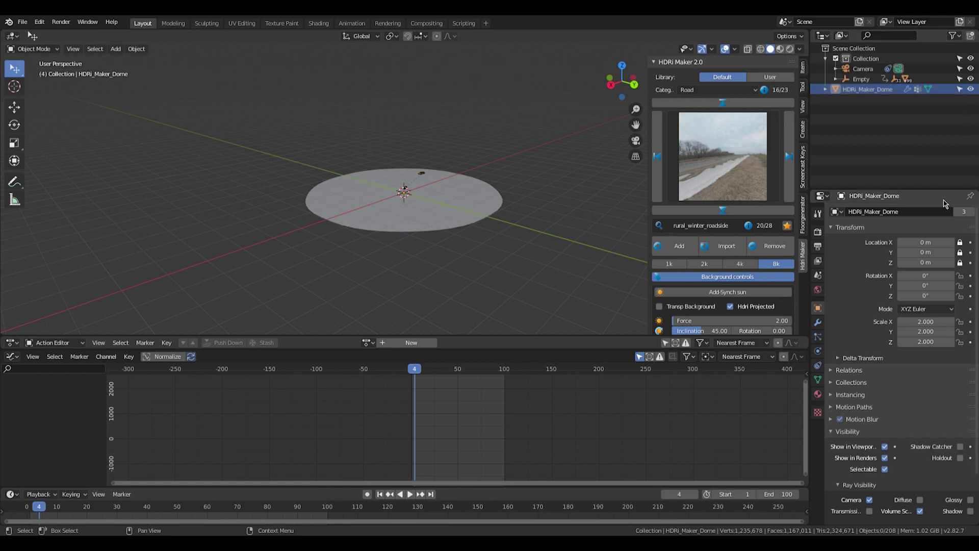
pyautogui.click(848, 370)
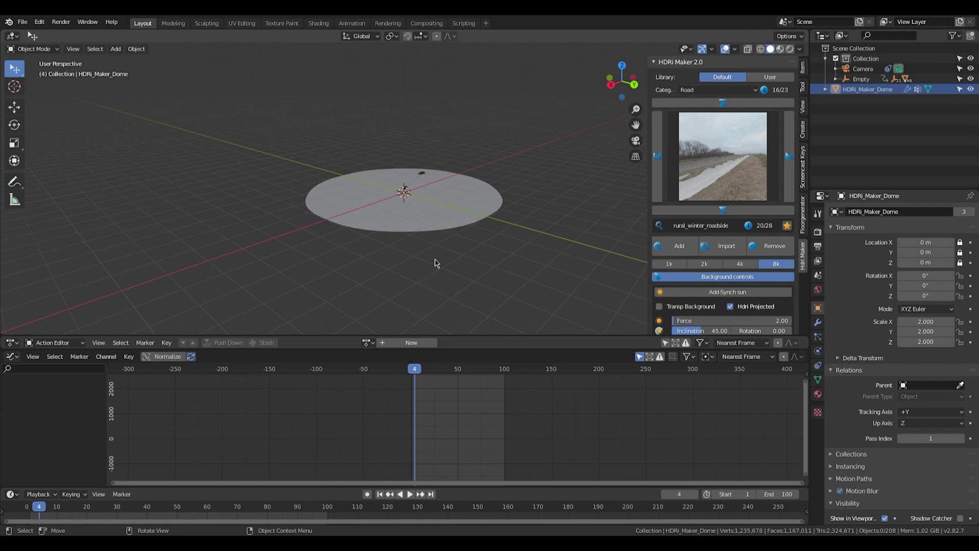
pyautogui.scroll(5, 433, 260)
pyautogui.press('KP_0')
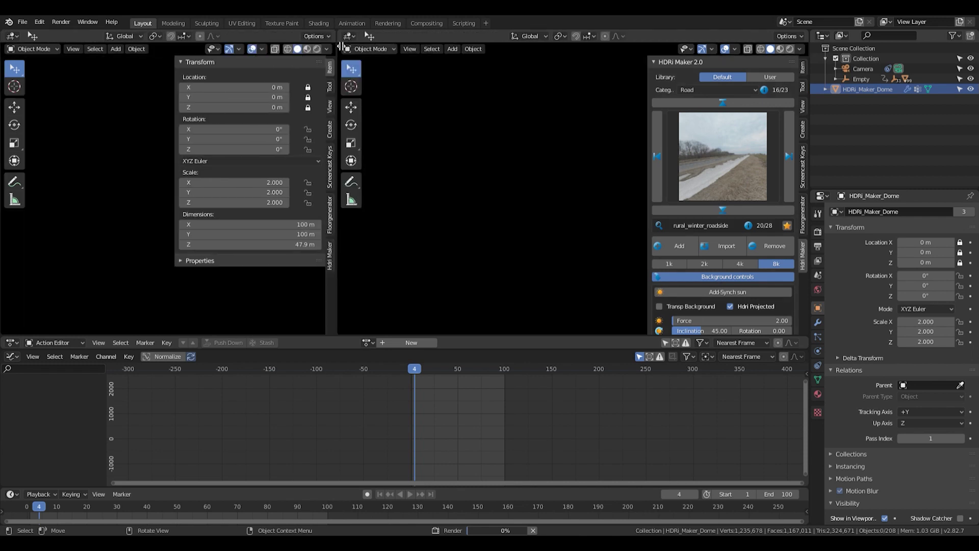
# Split the 3D view, make the left area an Image Editor, and review the Cycles render settings.
pyautogui.click(30, 48)
pyautogui.click(12, 36)
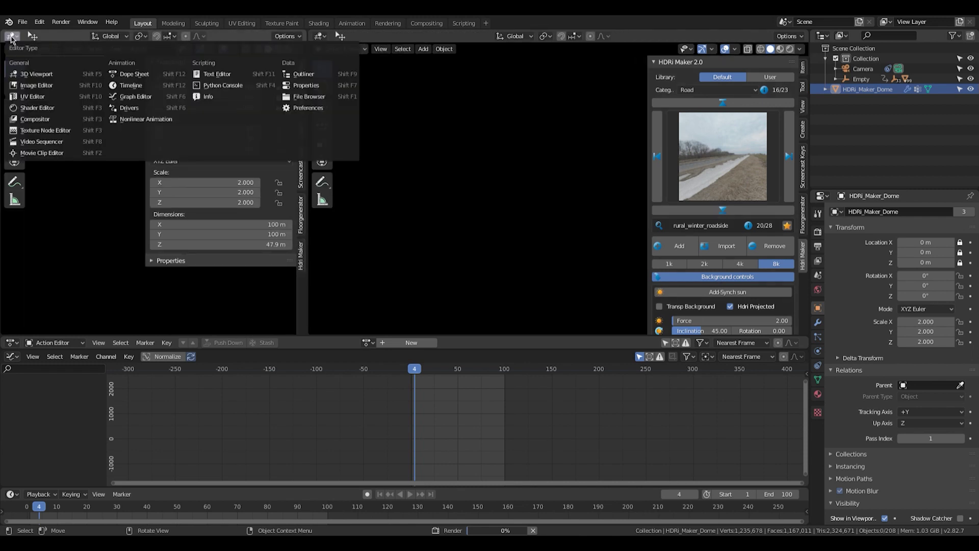
pyautogui.click(34, 96)
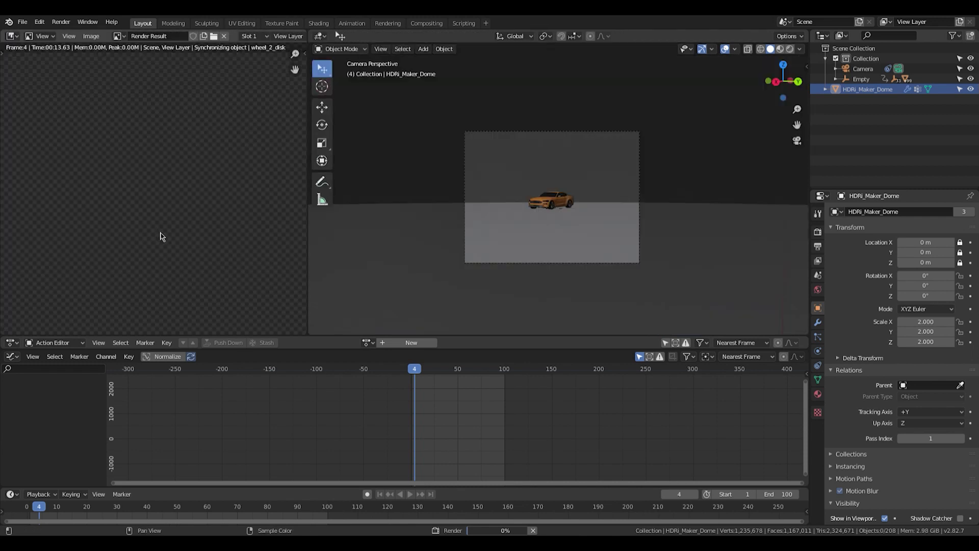
pyautogui.click(818, 232)
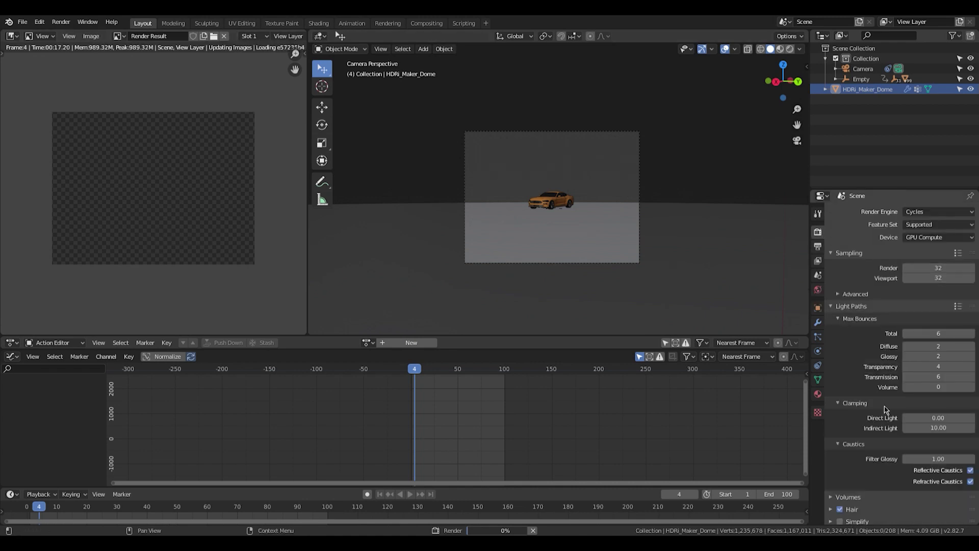
pyautogui.scroll(-8, 874, 448)
pyautogui.scroll(-12, 874, 448)
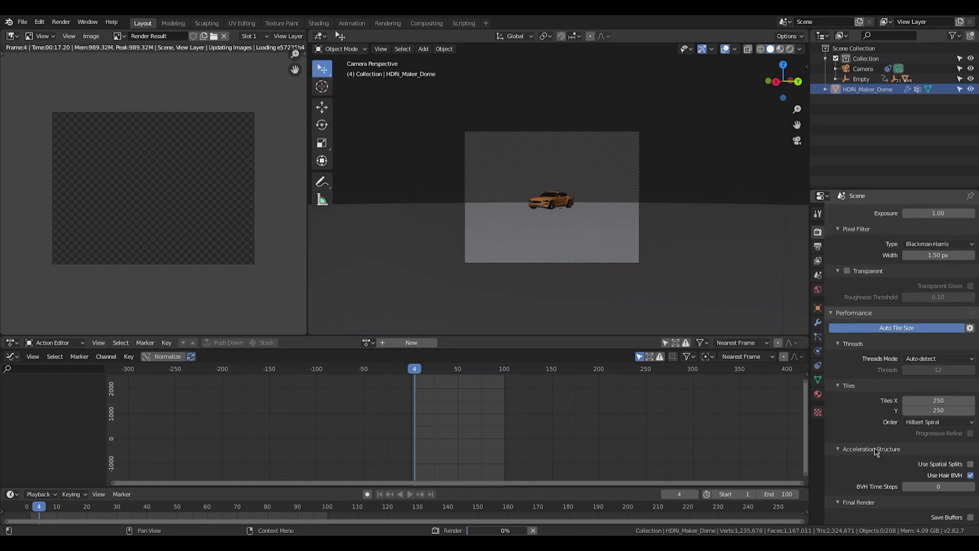
pyautogui.scroll(-2, 877, 453)
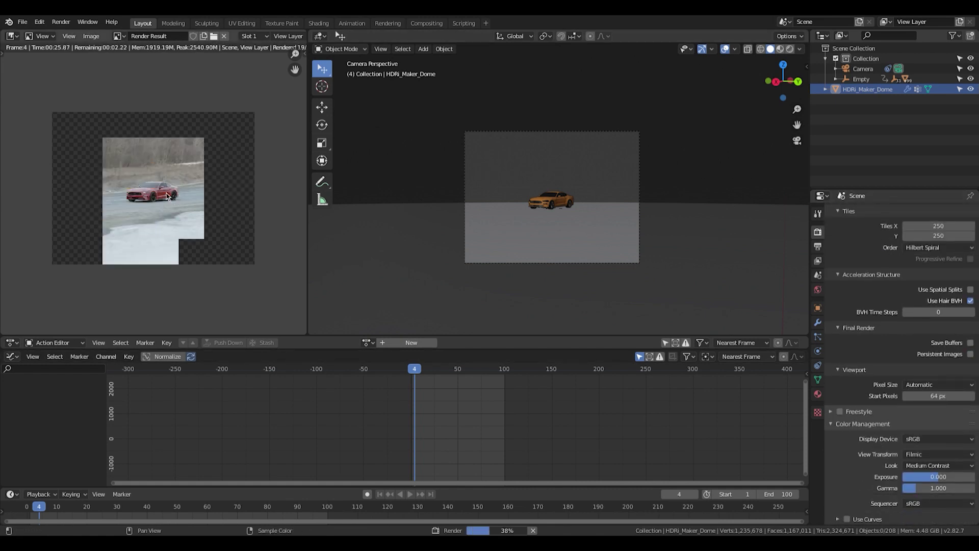
pyautogui.scroll(5, 179, 199)
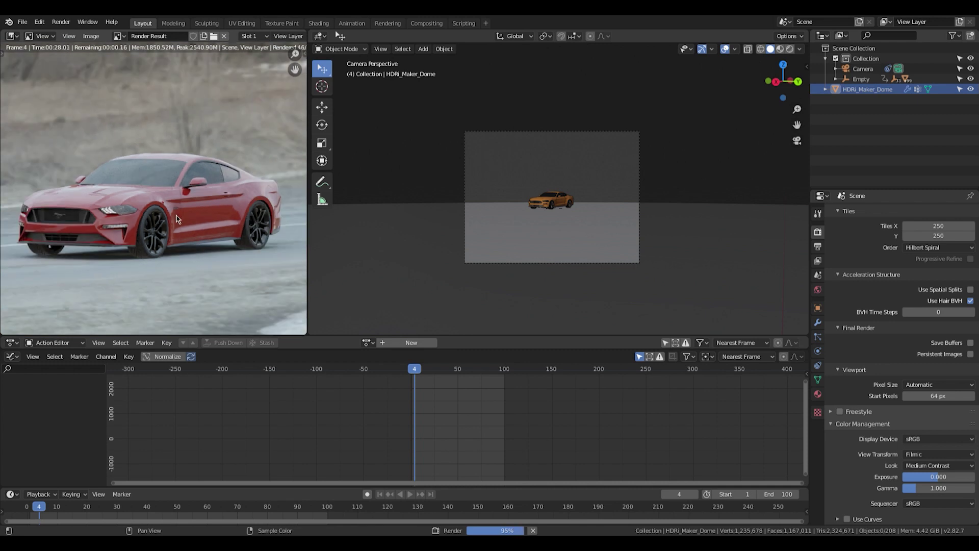
pyautogui.scroll(-4, 173, 237)
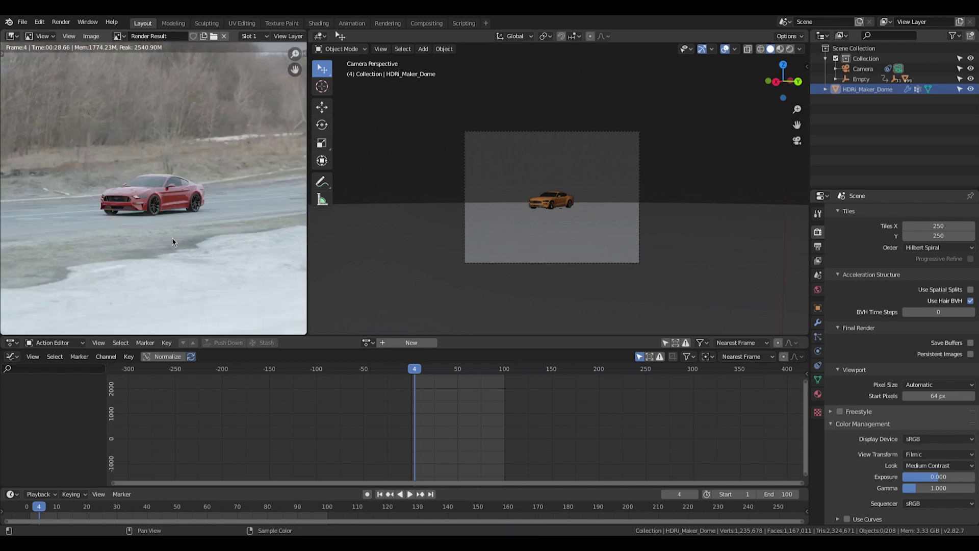
pyautogui.scroll(-1, 173, 238)
# Move to frame 34, collapse the Performance panel, and enable Motion Blur in the render settings.
pyautogui.moveTo(414, 369); pyautogui.dragTo(444, 372)
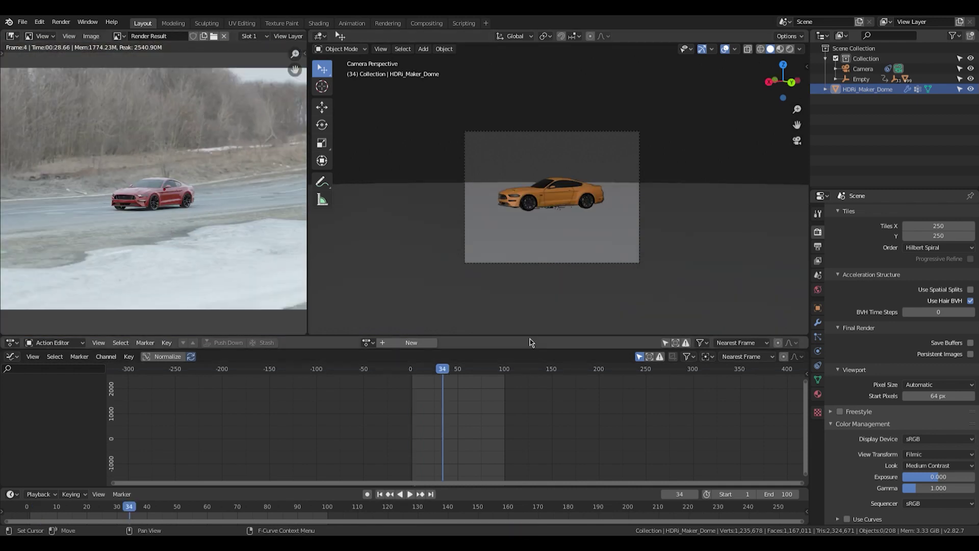
pyautogui.click(818, 248)
pyautogui.click(817, 233)
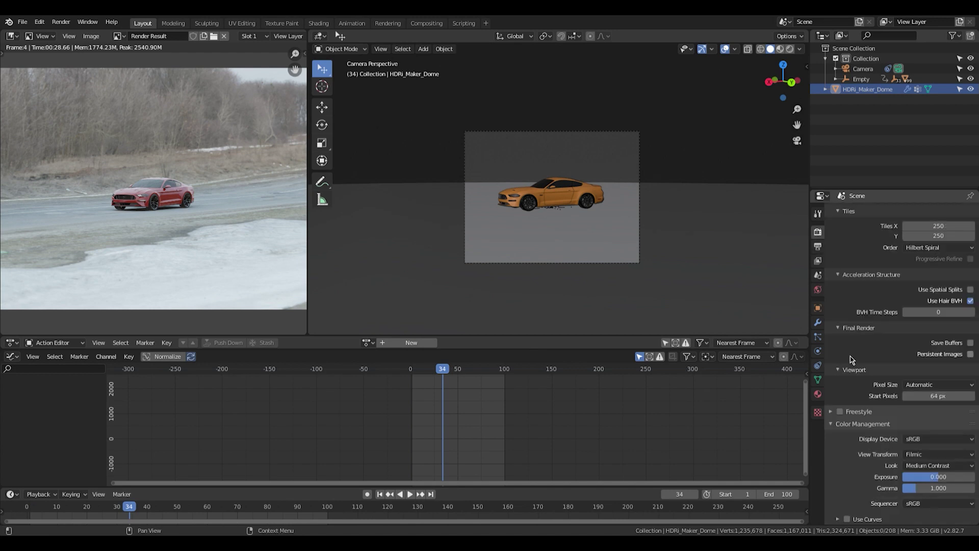
pyautogui.scroll(5, 849, 296)
pyautogui.scroll(6, 841, 280)
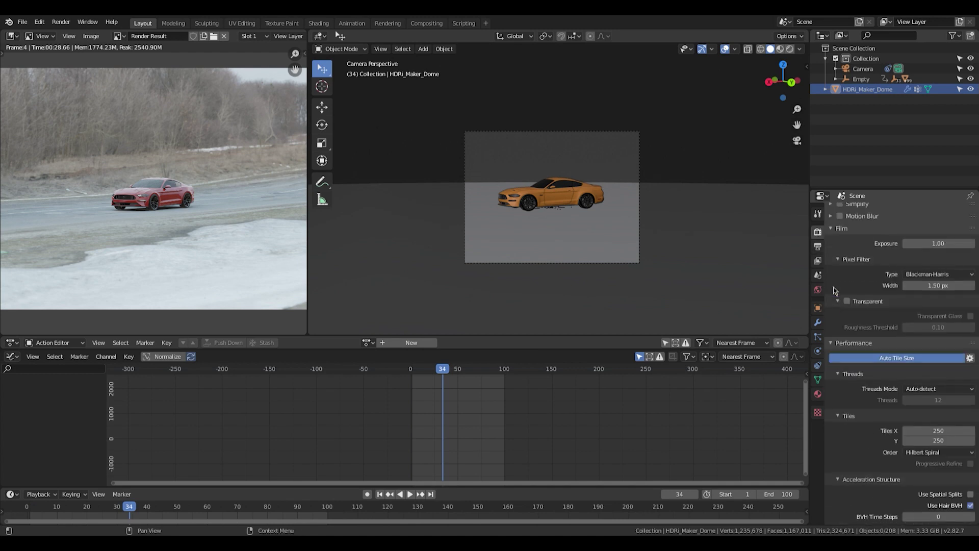
pyautogui.scroll(-4, 831, 295)
pyautogui.click(832, 302)
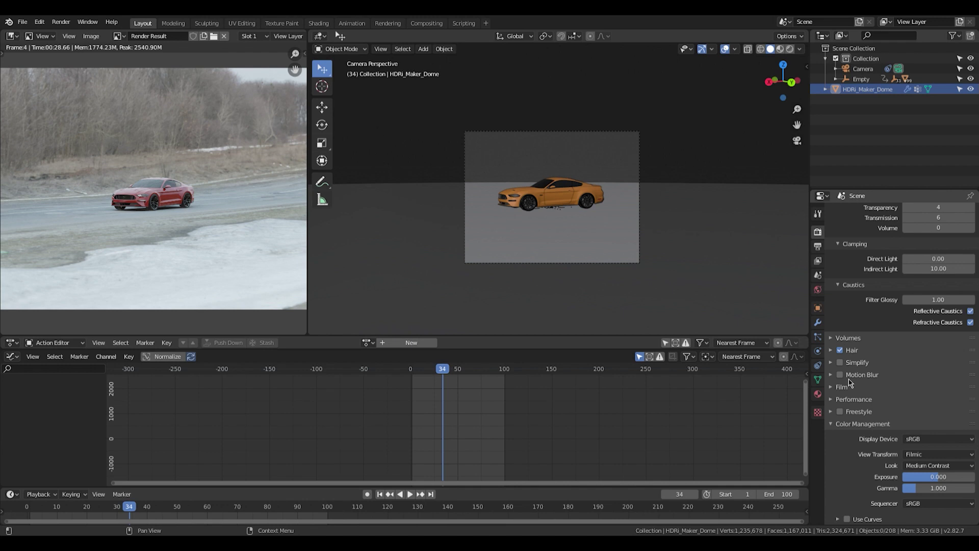
pyautogui.click(840, 374)
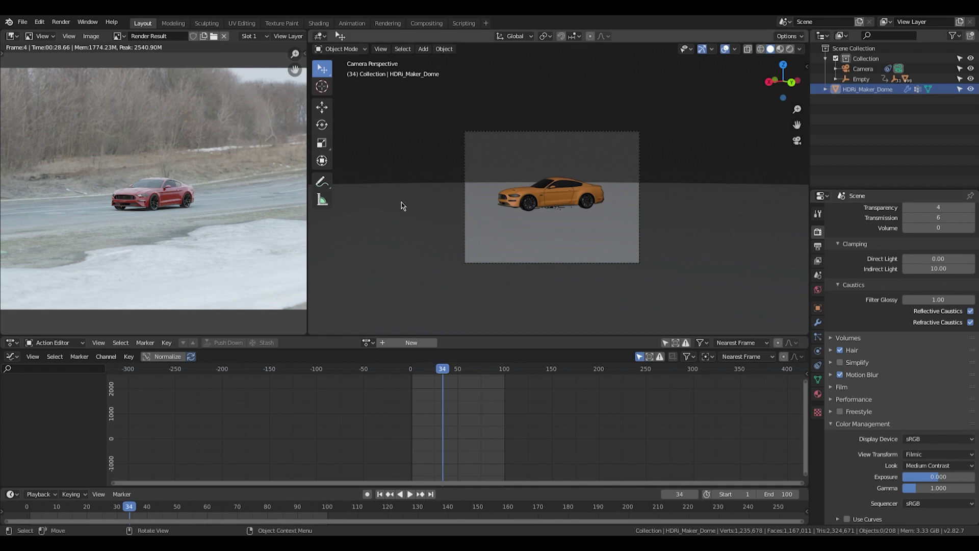
# Render frame 34 with F12 and zoom out to view the full motion-blurred result.
pyautogui.press('F12')
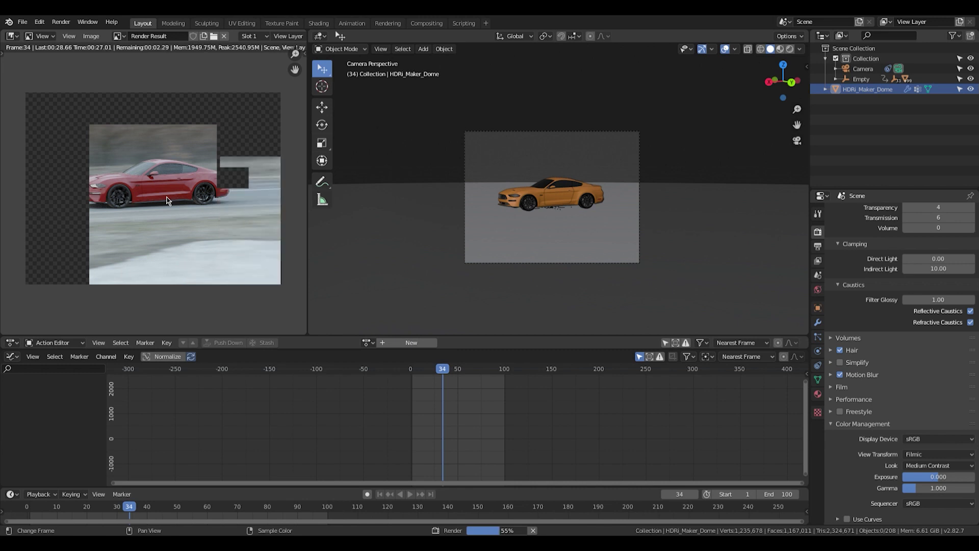
pyautogui.scroll(5, 168, 199)
pyautogui.scroll(-5, 168, 199)
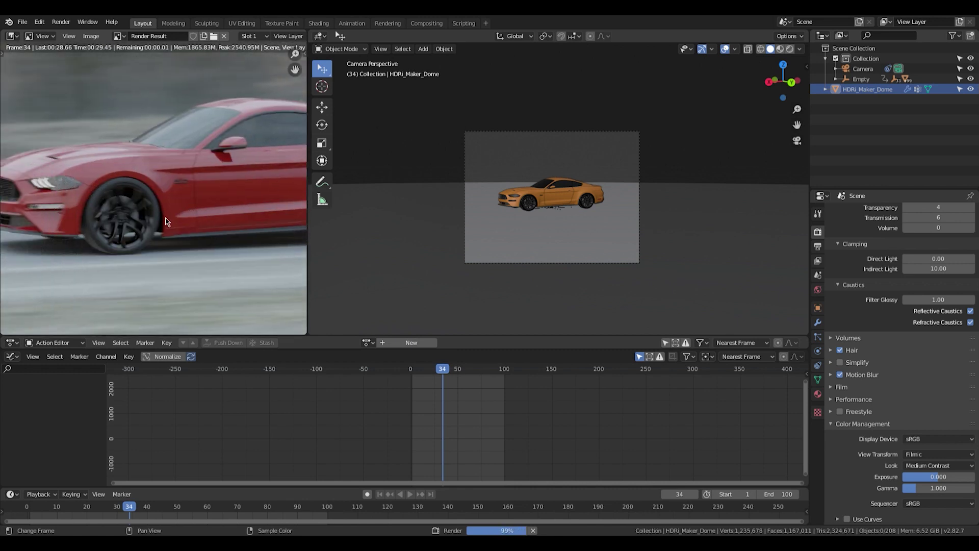
pyautogui.scroll(-1, 221, 199)
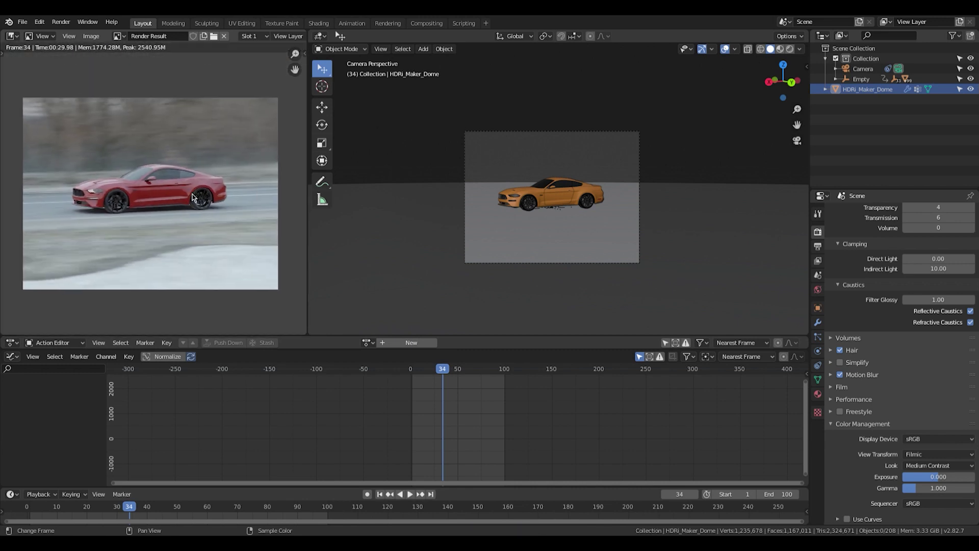
pyautogui.scroll(1, 192, 198)
# Narrow the render view, split off a Compositor area beside the camera view, and enable Use Nodes.
pyautogui.scroll(-1, 192, 198)
pyautogui.moveTo(307, 198); pyautogui.dragTo(251, 198)
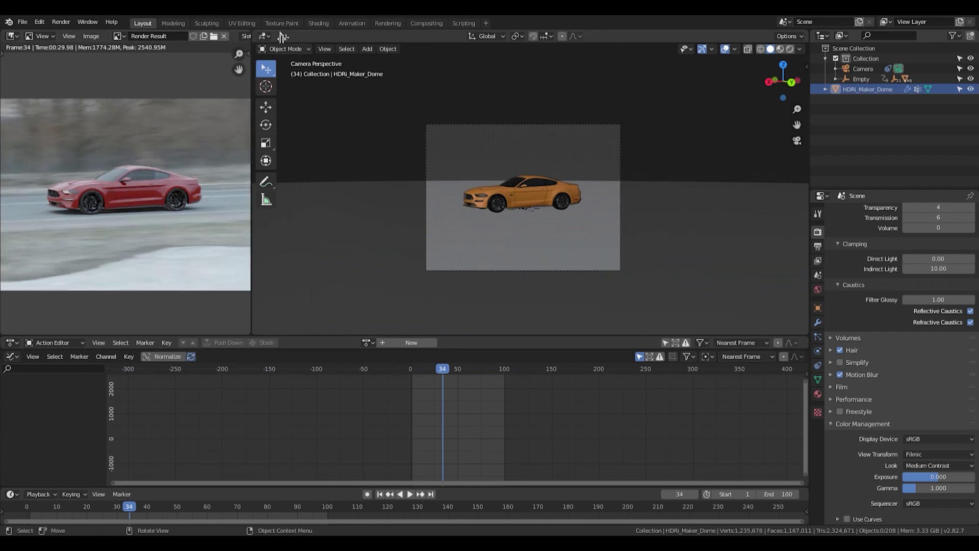
pyautogui.moveTo(255, 32); pyautogui.dragTo(526, 54)
pyautogui.click(264, 36)
pyautogui.click(278, 123)
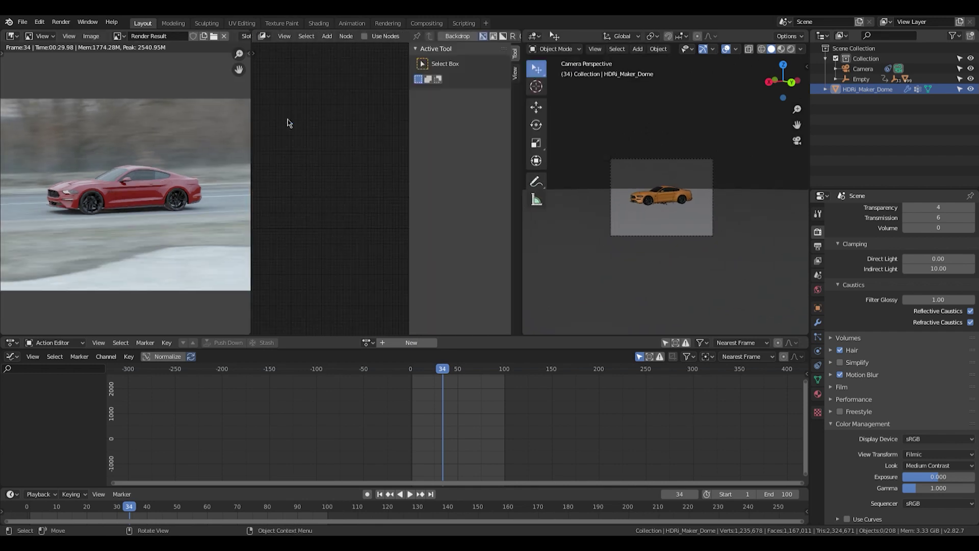
pyautogui.press('n')
pyautogui.click(365, 36)
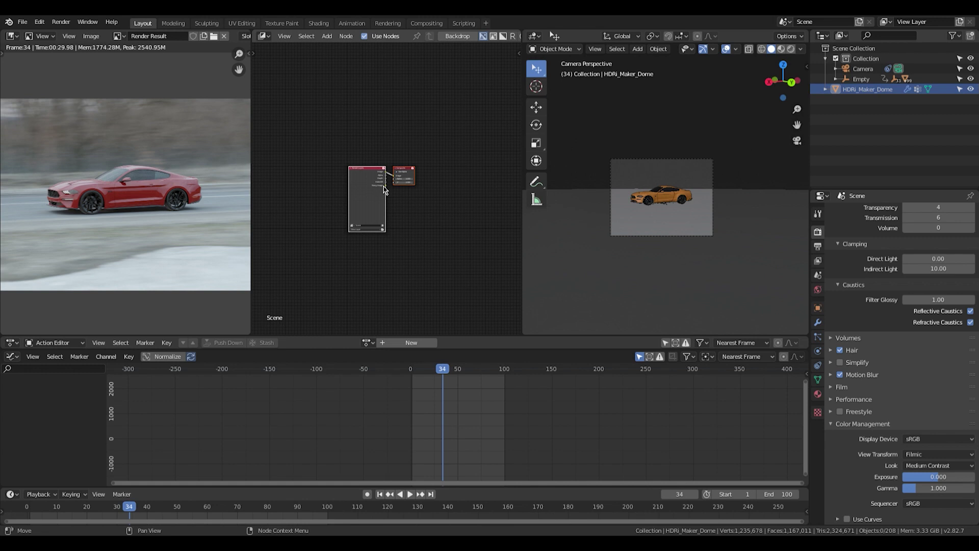
# Add an ID Mask node below the Composite node and connect IndexOB into it.
pyautogui.scroll(4, 402, 202)
pyautogui.hotkey('shift', 'a')
pyautogui.click(415, 225)
pyautogui.write('id')
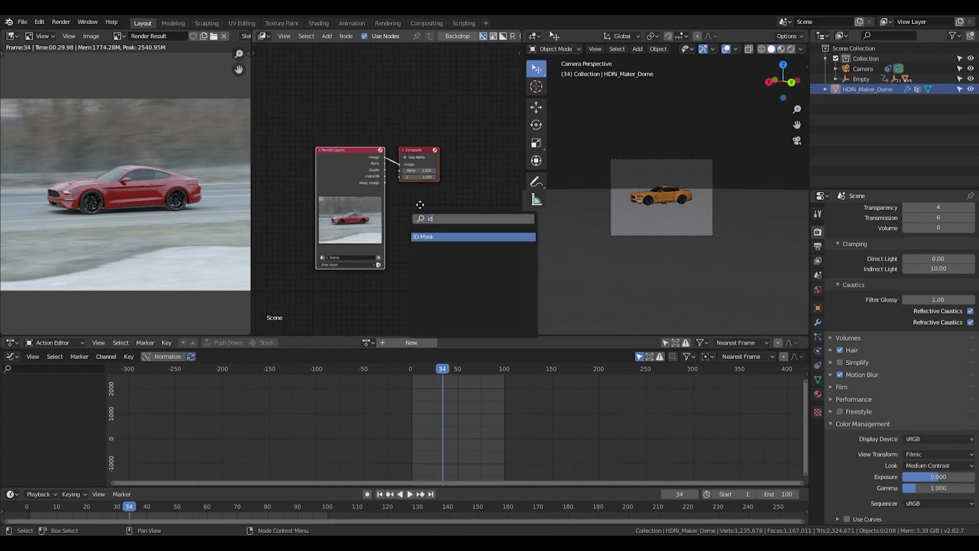
pyautogui.press('Return')
pyautogui.click(420, 204)
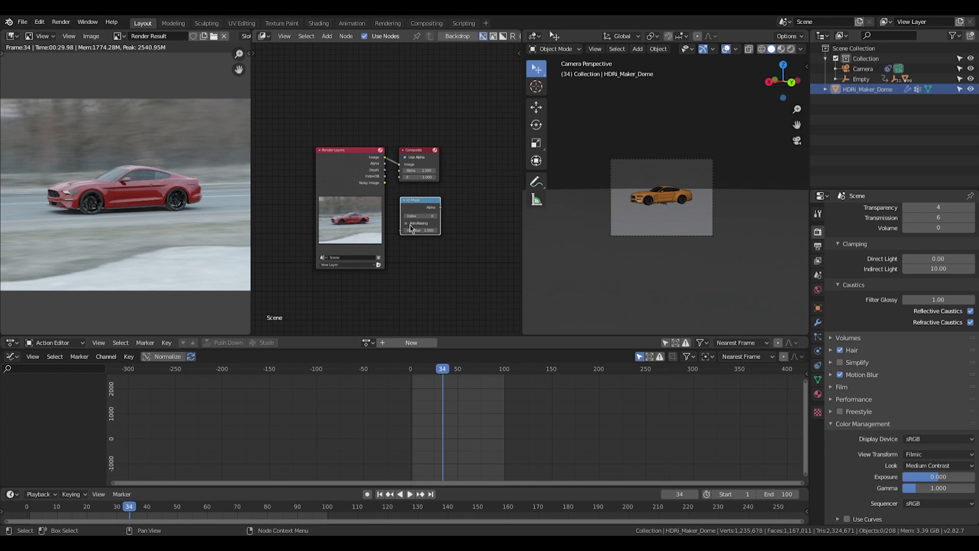
pyautogui.moveTo(385, 177); pyautogui.dragTo(487, 153)
# Insert a Mix node before the Composite output and connect the Render Layers Image to it.
pyautogui.press('Home')
pyautogui.hotkey('shift', 'a')
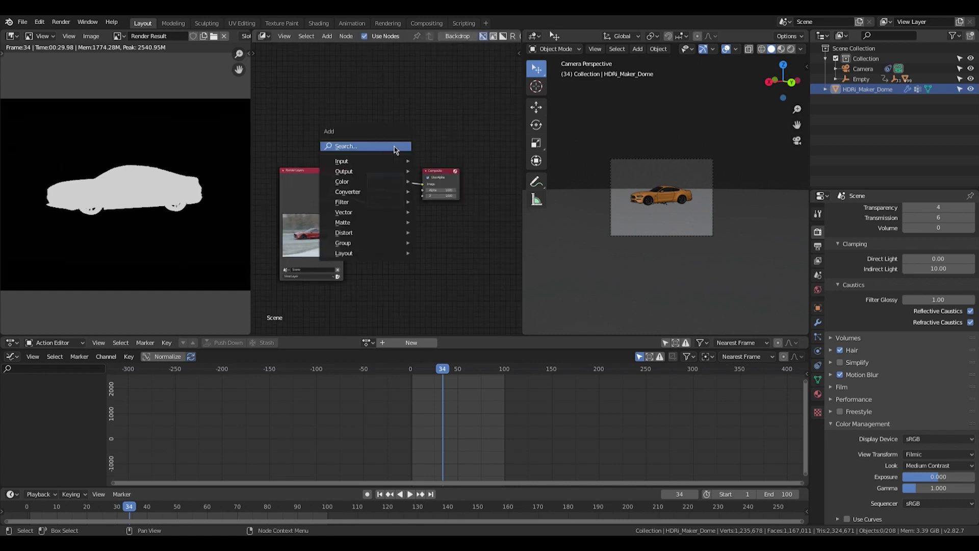
pyautogui.click(396, 147)
pyautogui.write('mi')
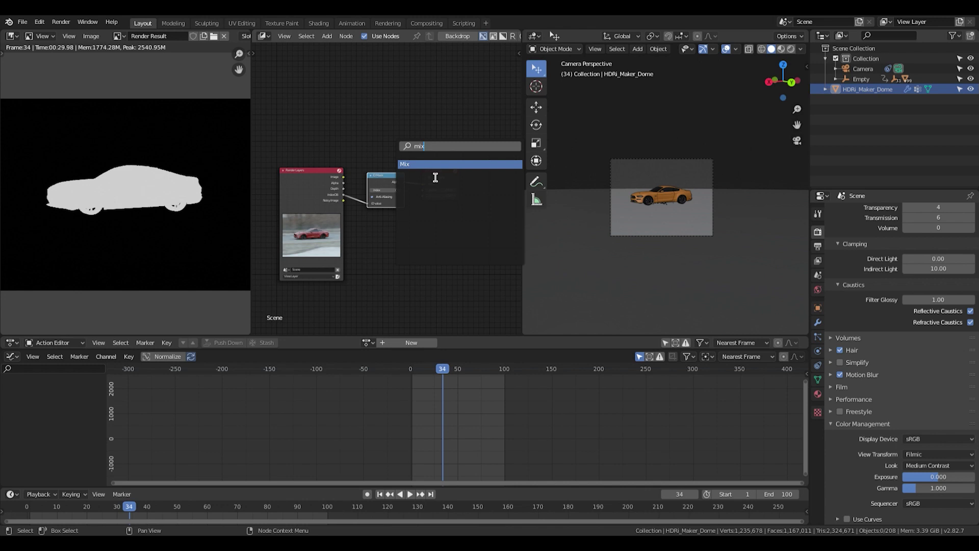
pyautogui.write('x')
pyautogui.click(433, 164)
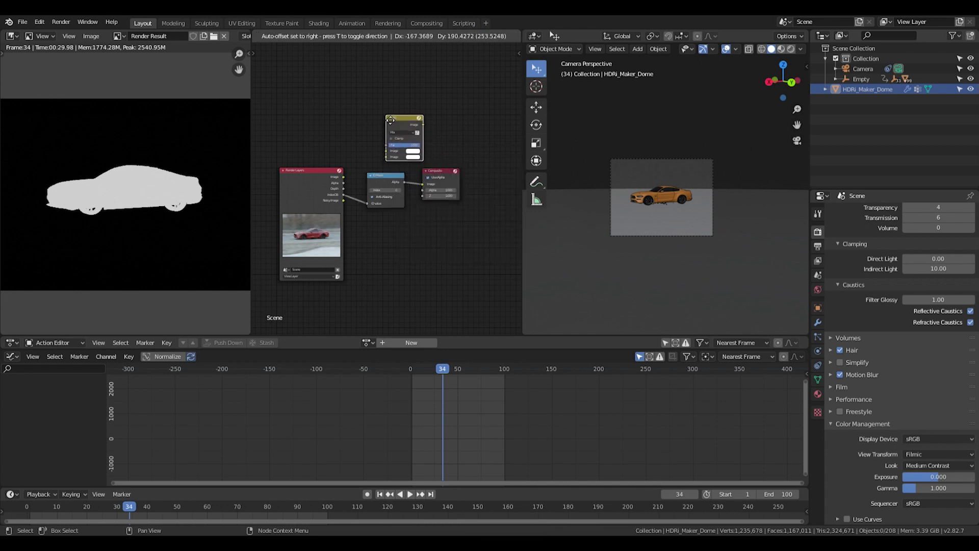
pyautogui.click(429, 149)
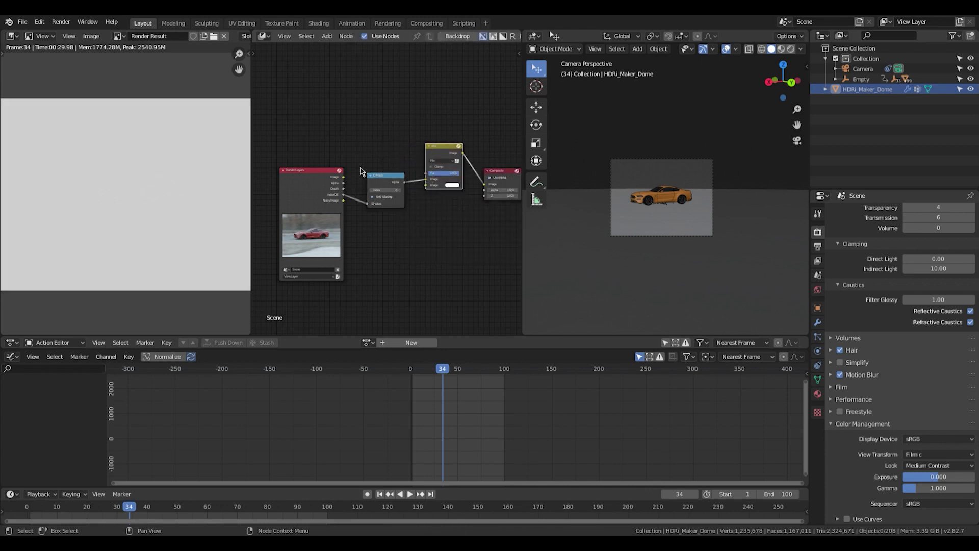
pyautogui.moveTo(343, 177); pyautogui.dragTo(388, 210)
# Set the Mix node's blend mode to Screen.
pyautogui.click(442, 161)
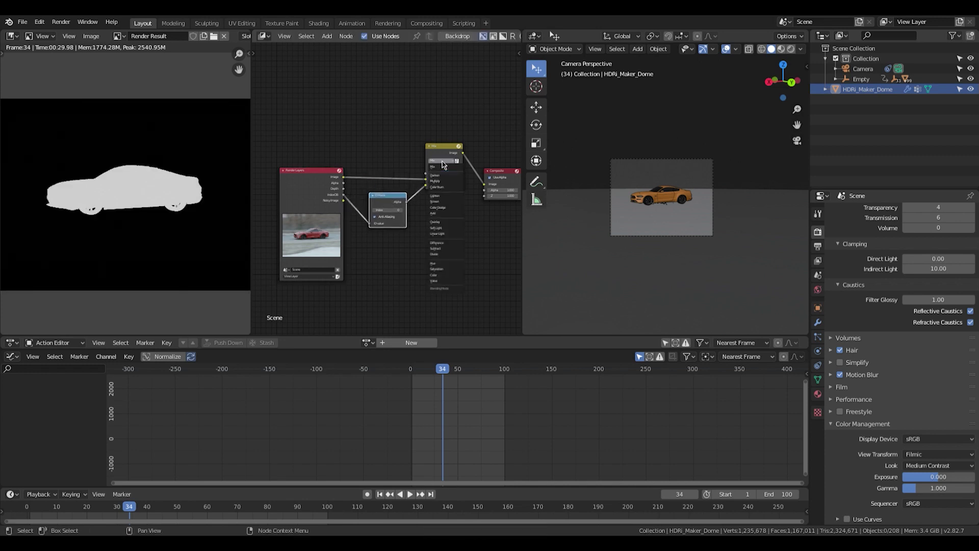
pyautogui.click(442, 200)
pyautogui.scroll(2, 378, 131)
pyautogui.click(486, 141)
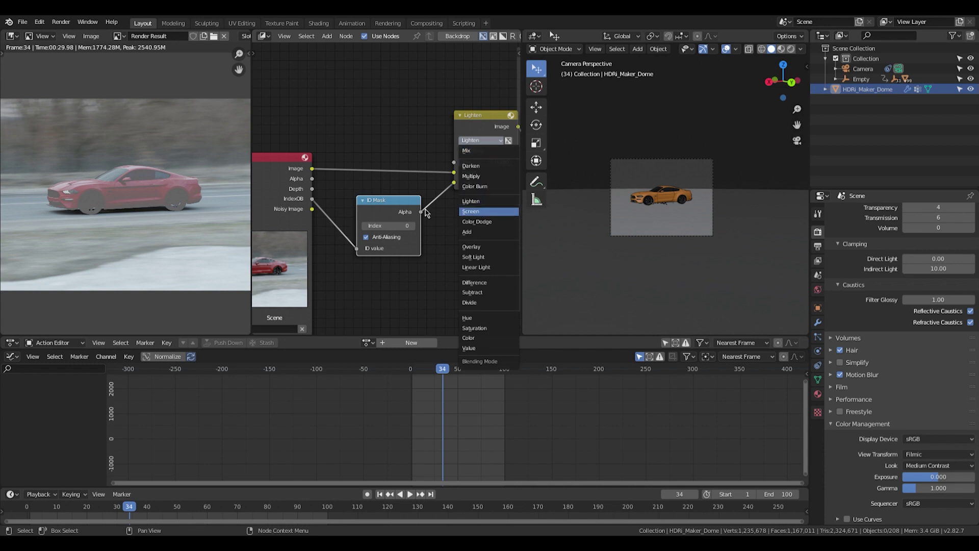
pyautogui.press('Return')
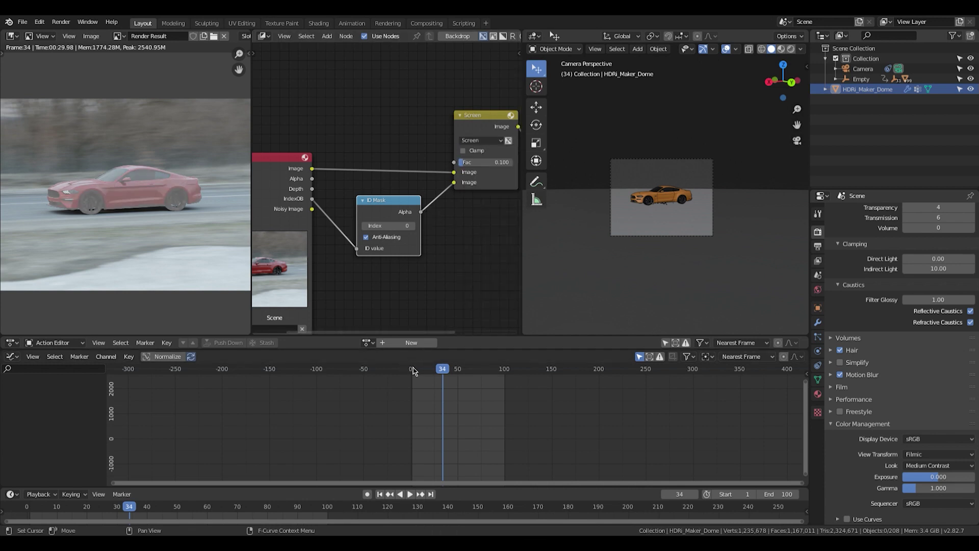
# Keyframe the Screen node's Fac at 0 on frame 51.
pyautogui.click(459, 369)
pyautogui.scroll(6, 626, 259)
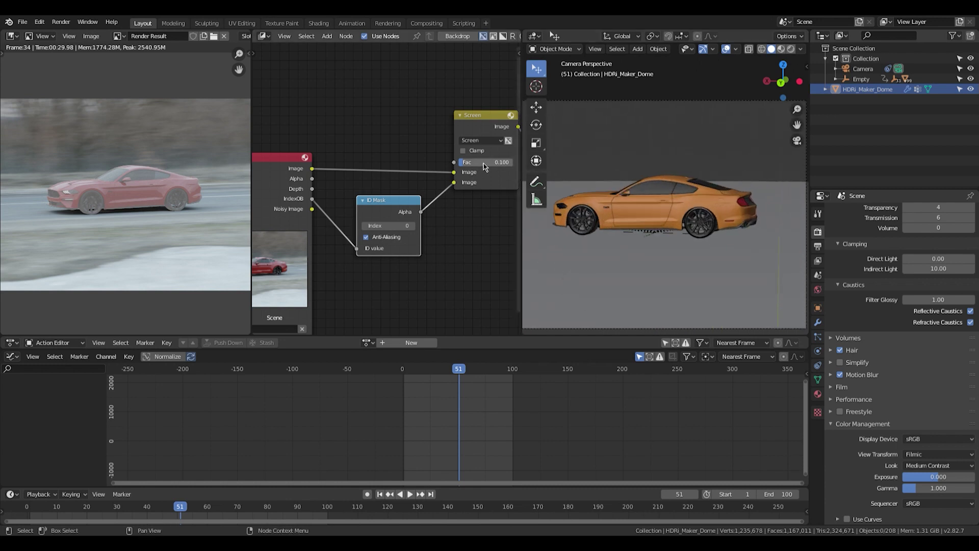
pyautogui.click(479, 162)
pyautogui.write('0')
pyautogui.rightClick(477, 163)
pyautogui.click(477, 163)
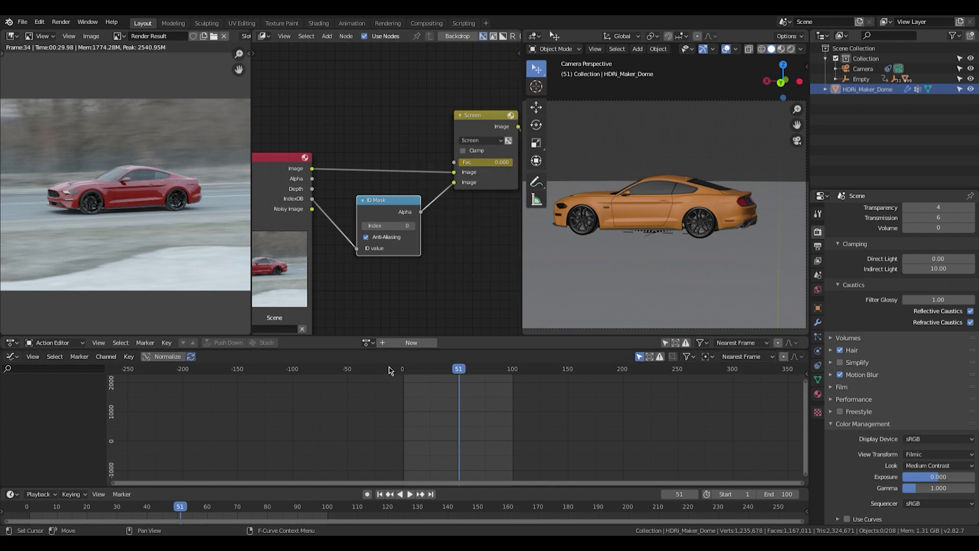
# Keyframe Fac at 0.1 on frame 0.
pyautogui.click(397, 374)
pyautogui.press('space')
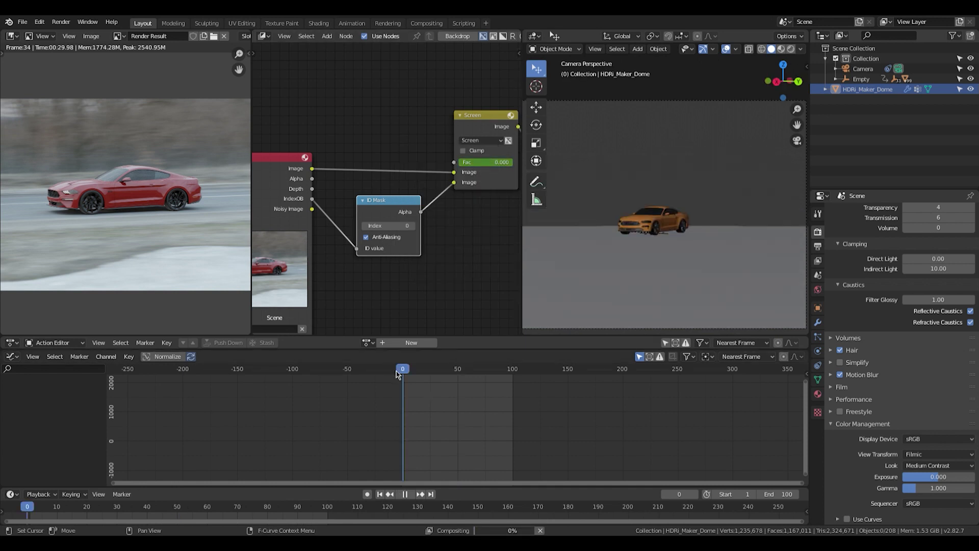
pyautogui.click(492, 163)
pyautogui.write('1')
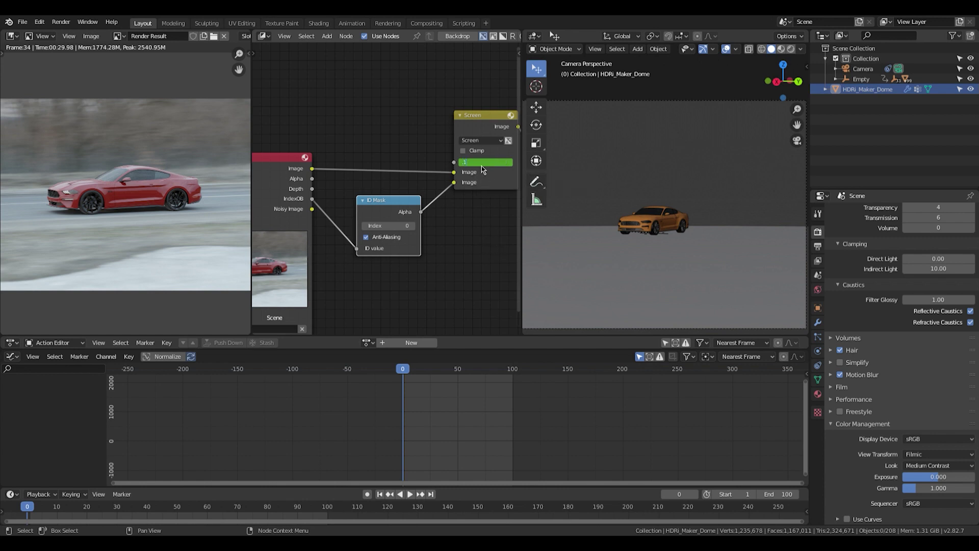
pyautogui.press('Return')
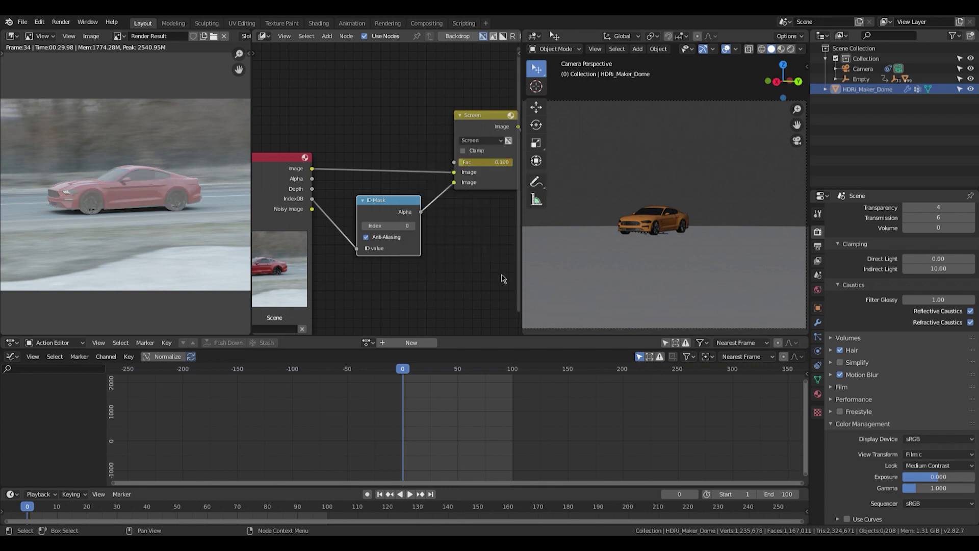
# Keyframe Fac at 0.1 on frame 100 and render the current frame.
pyautogui.click(514, 372)
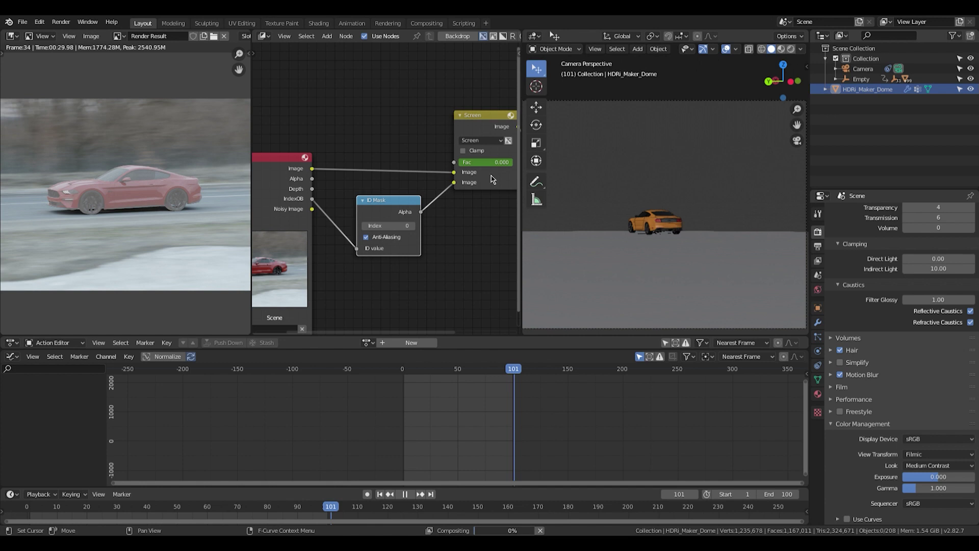
pyautogui.press('Left')
pyautogui.click(486, 163)
pyautogui.write('1')
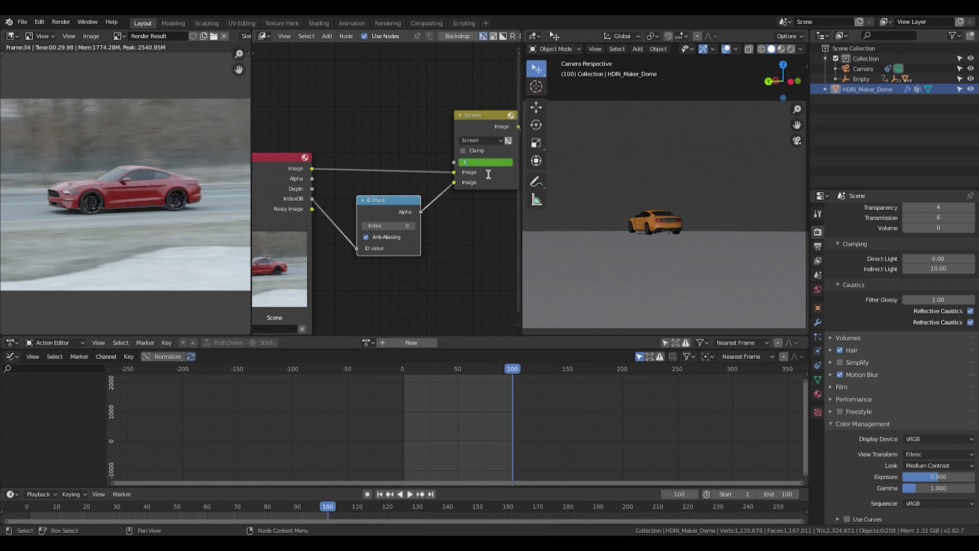
pyautogui.press('Return')
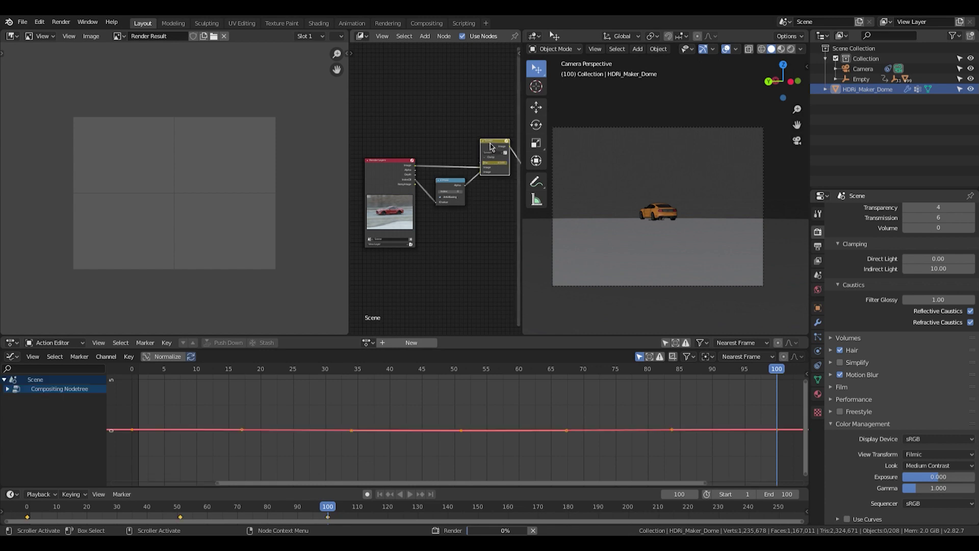
pyautogui.press('Home')
pyautogui.press('Home')
# Give the frame-0 and frame-100 Fac keys Vector handles, then move to frame 50.
pyautogui.scroll(-1, 447, 422)
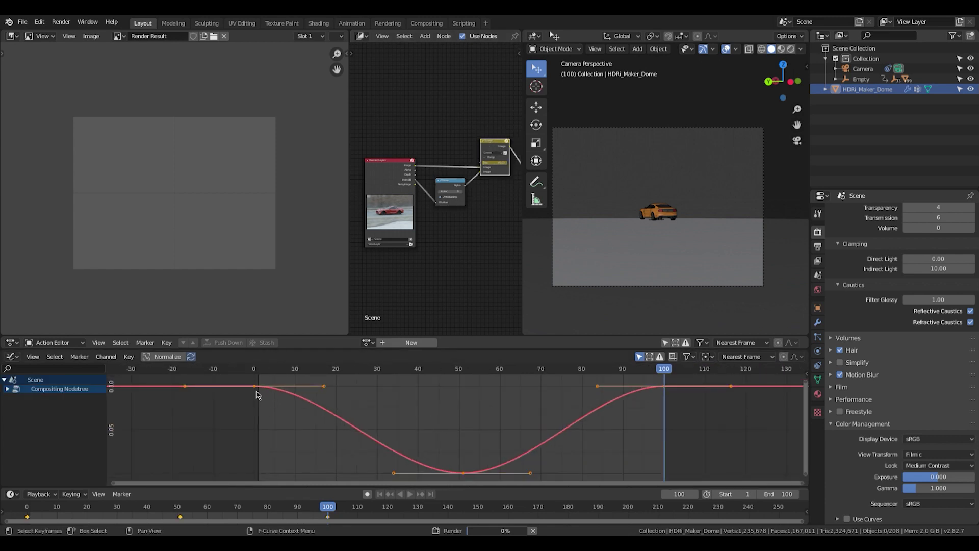
pyautogui.press('v')
pyautogui.click(254, 389)
pyautogui.click(664, 386)
pyautogui.press('v')
pyautogui.click(662, 391)
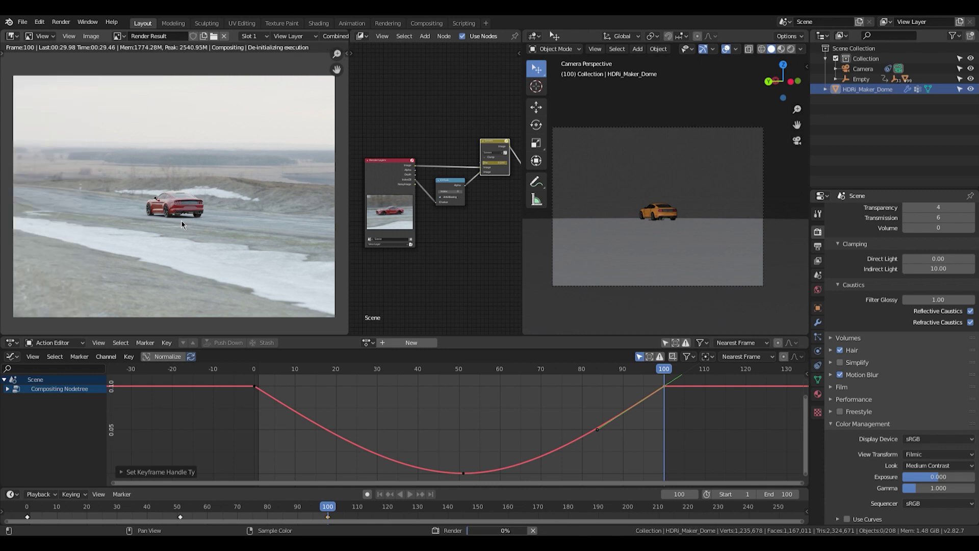
pyautogui.click(458, 371)
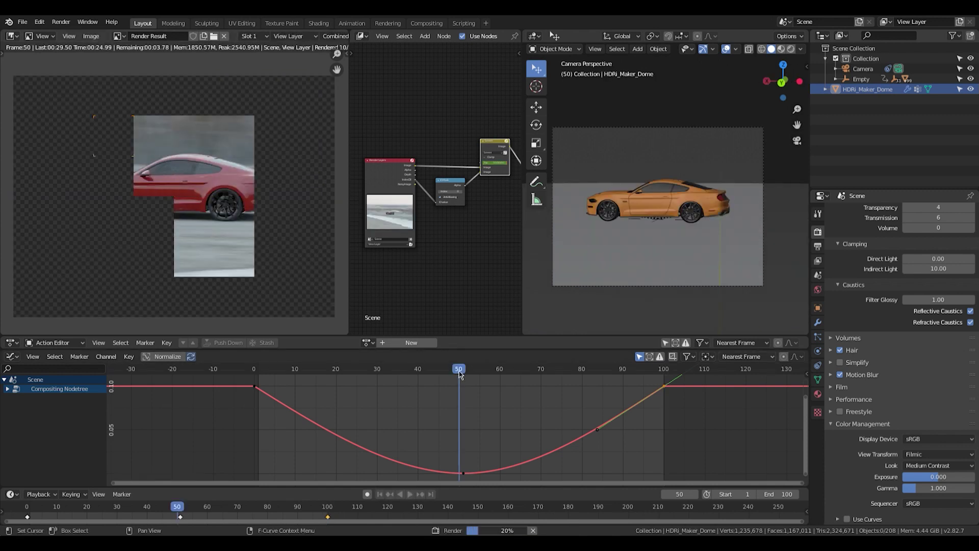